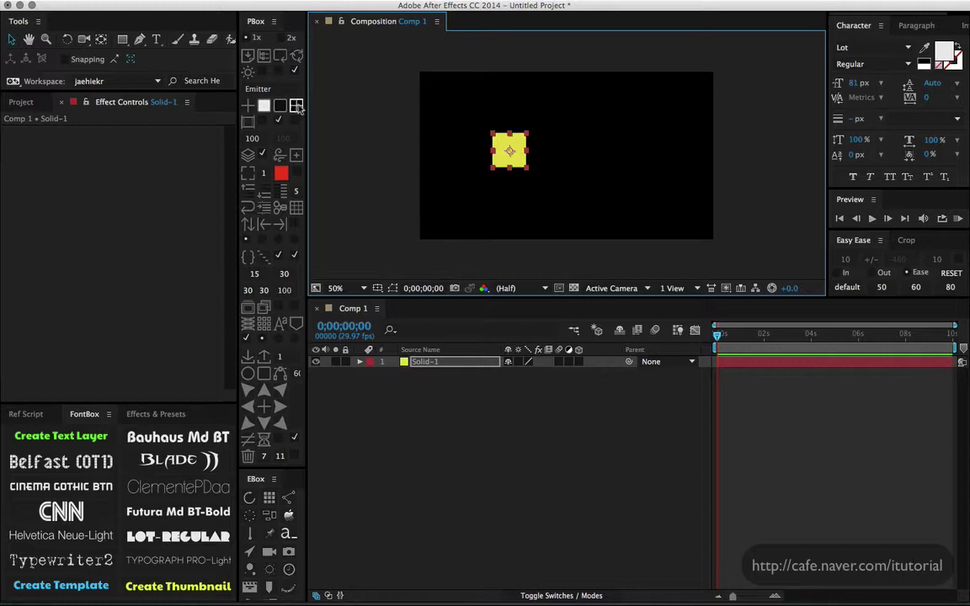
- Add a second solid to Comp 1 and place it a short distance right of the yellow square at the same height
left_click(296, 105)
left_click_drag(552, 162, 581, 157)
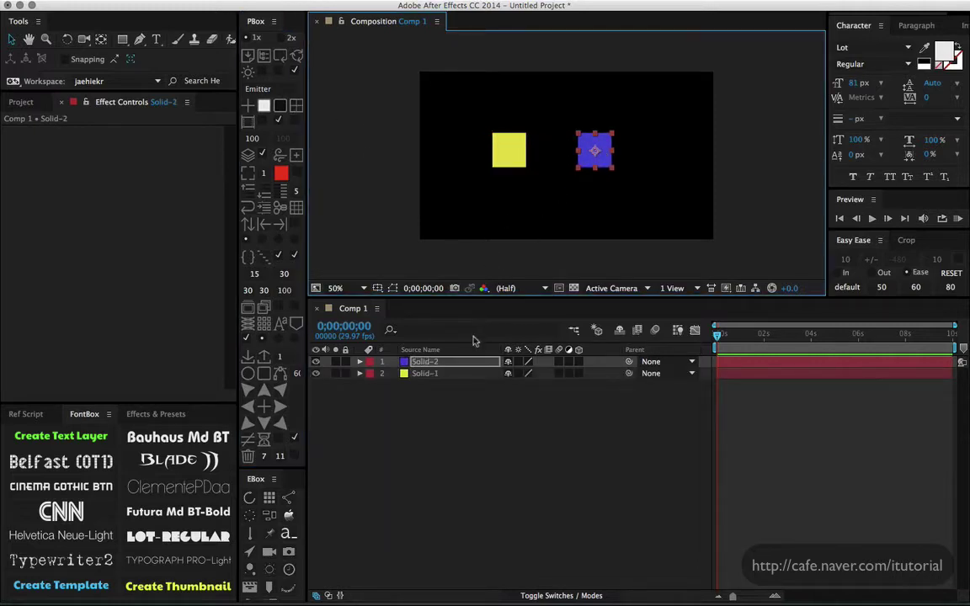
left_click(388, 354)
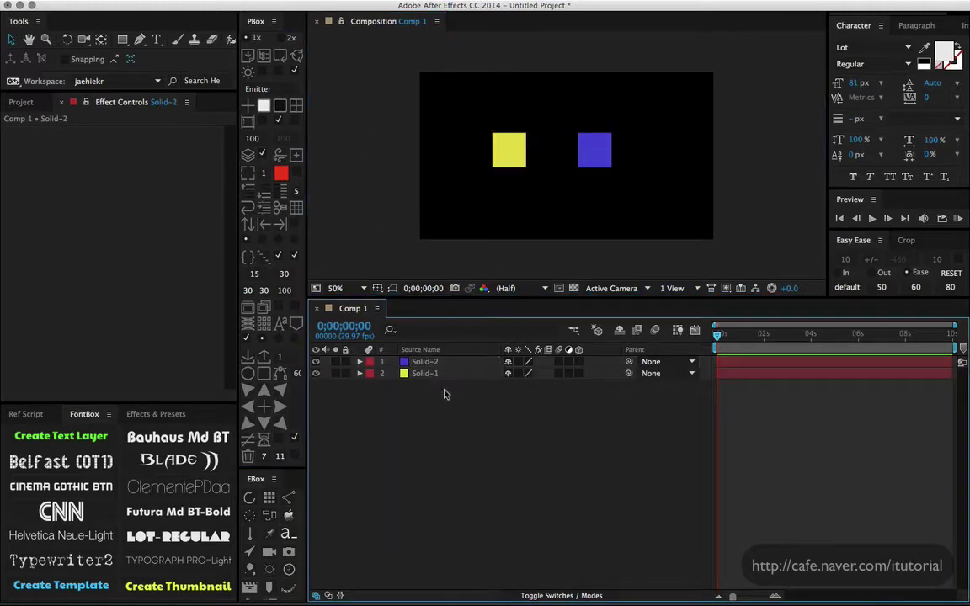
- Check which Pre-compose options are available for both solid layers together, and cancel without applying
left_click_drag(447, 396, 401, 341)
left_click(223, 1)
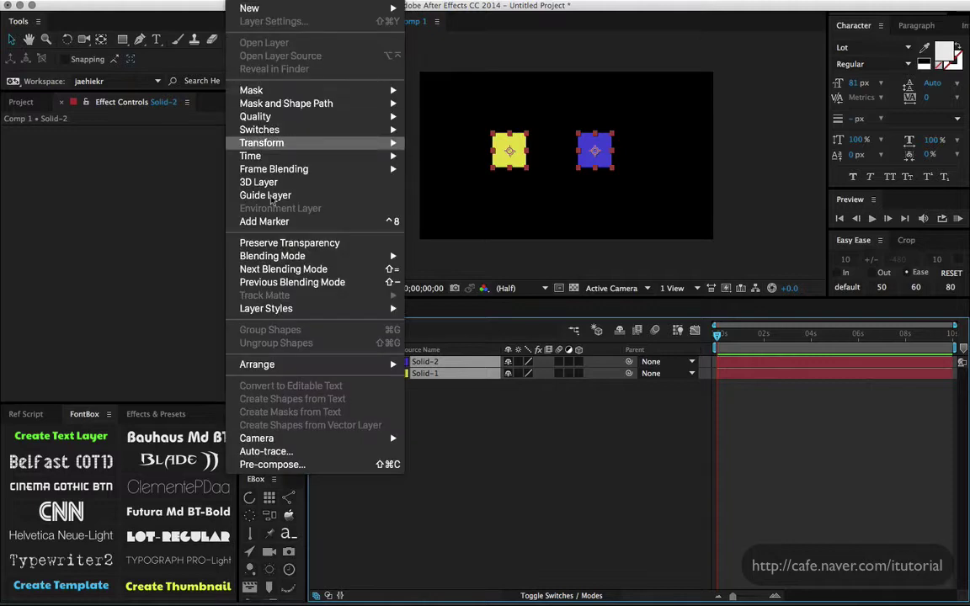
left_click(303, 463)
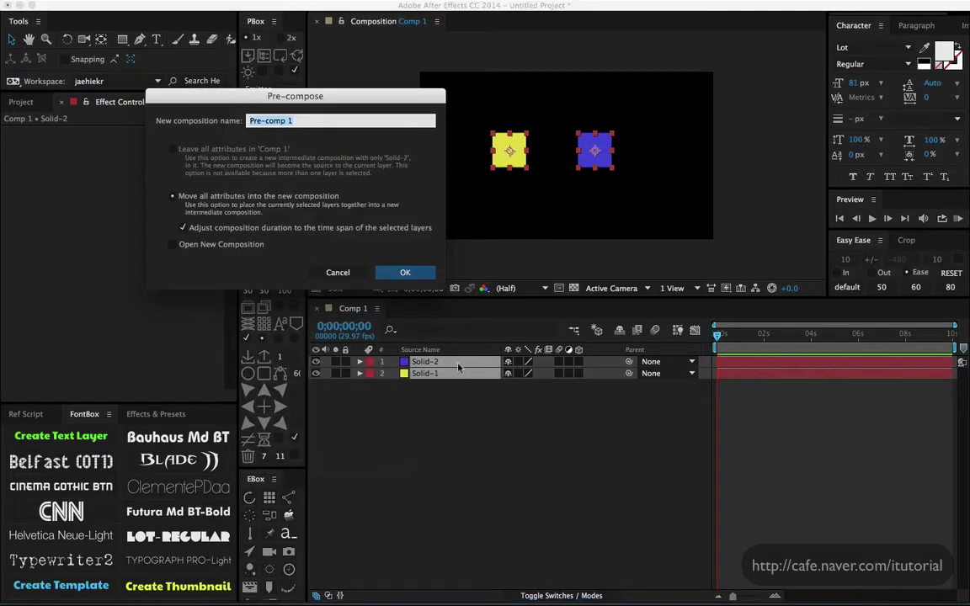
left_click(176, 154)
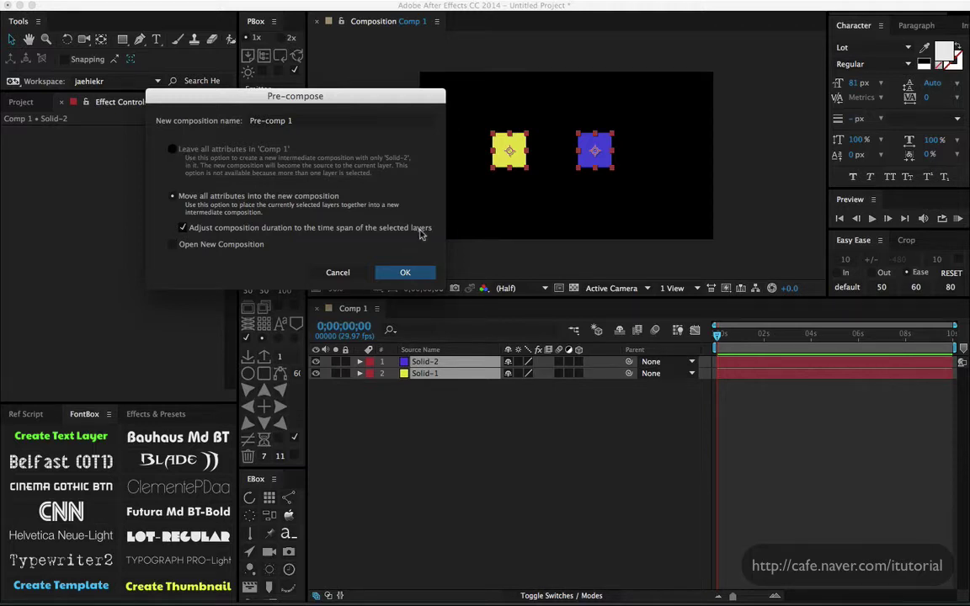
left_click(341, 273)
left_click(429, 407)
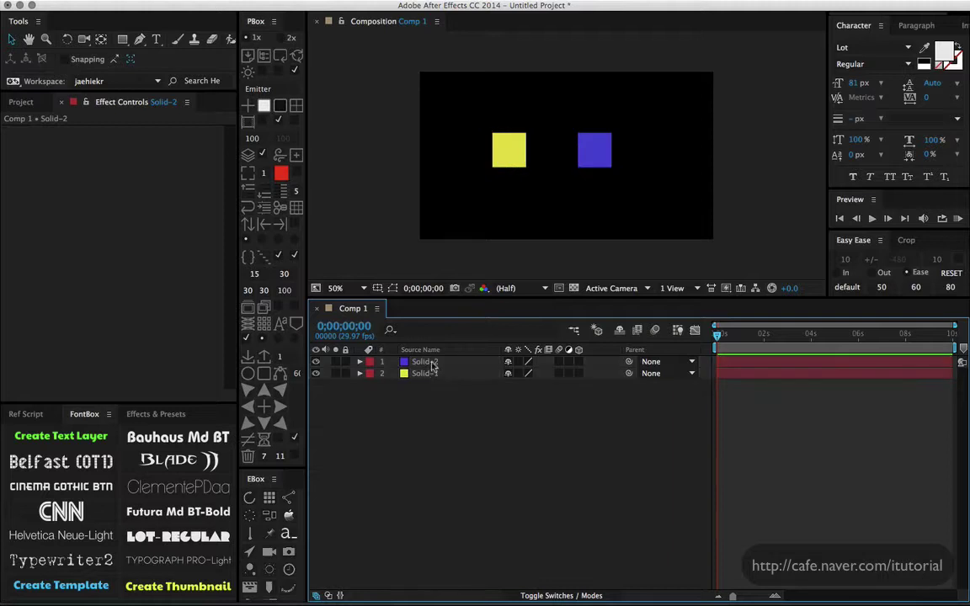
- Compare the two attribute options for pre-composing only Solid-2, and cancel without applying
left_click(429, 362)
left_click(241, 1)
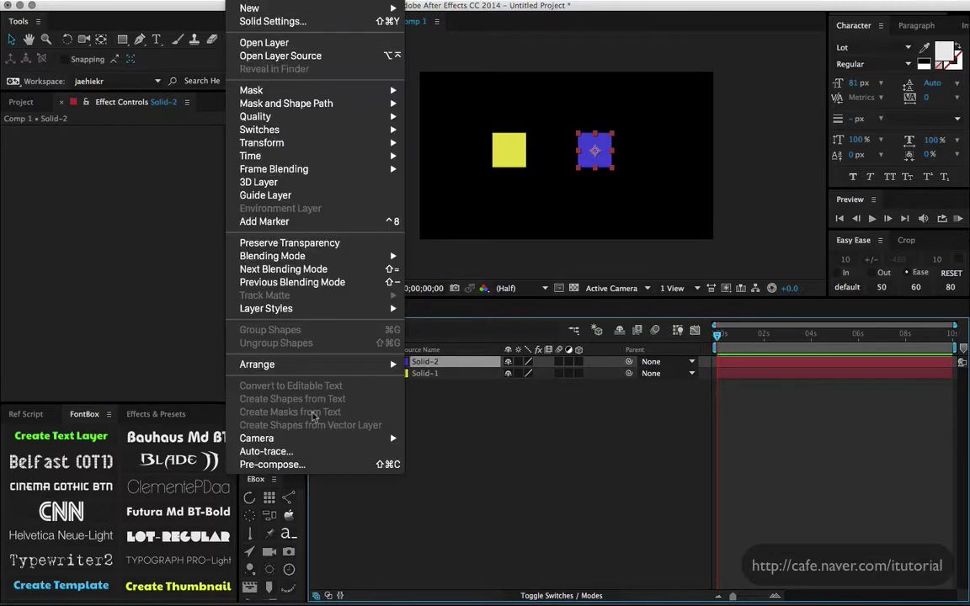
left_click(299, 464)
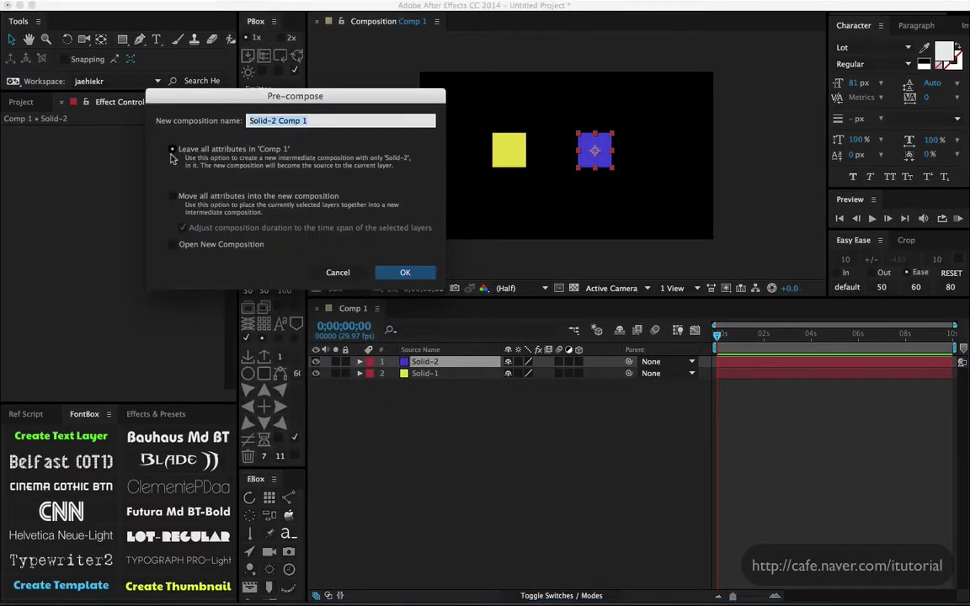
left_click(173, 194)
left_click(173, 150)
left_click(173, 192)
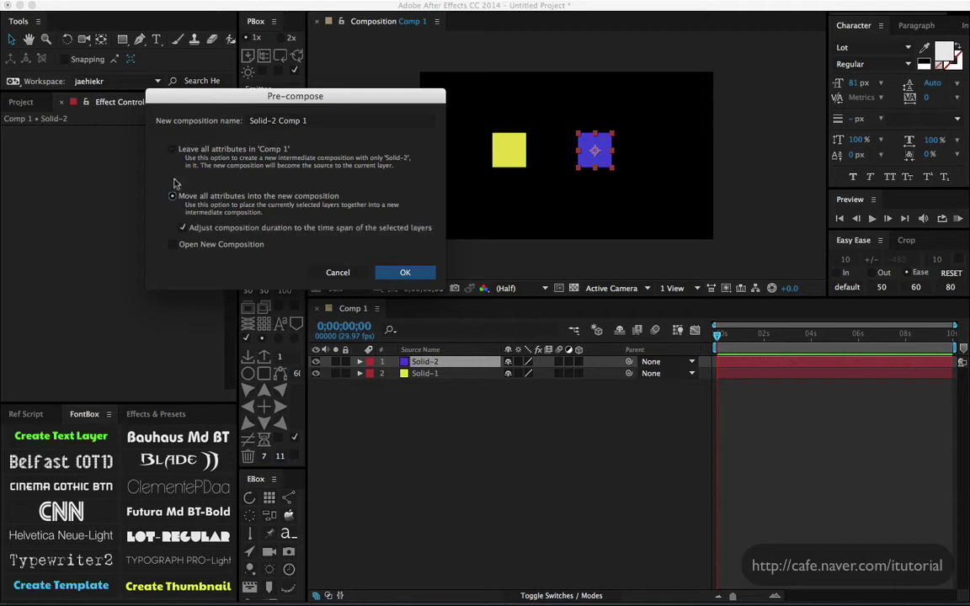
left_click(172, 149)
left_click(172, 195)
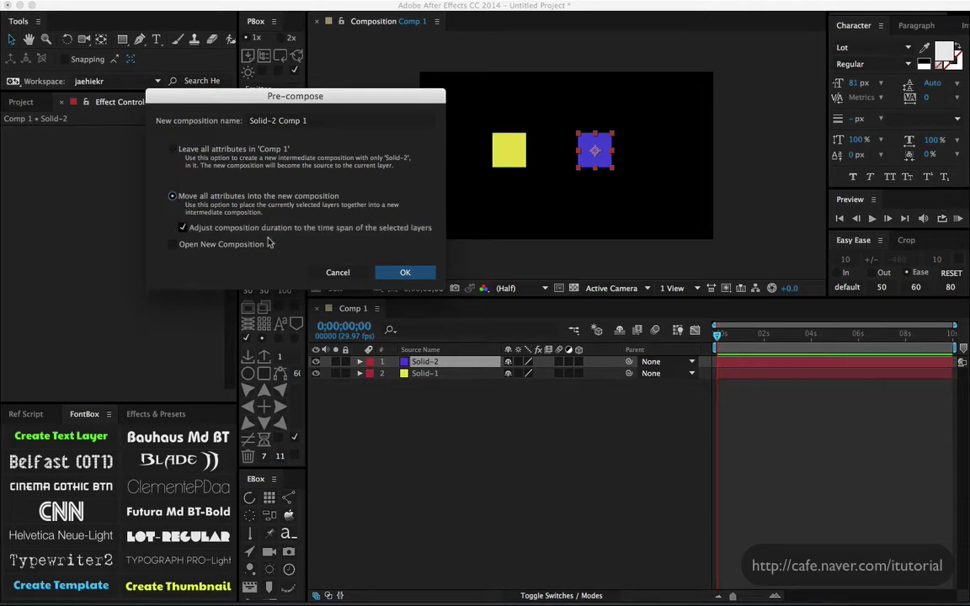
left_click(339, 273)
left_click(429, 407)
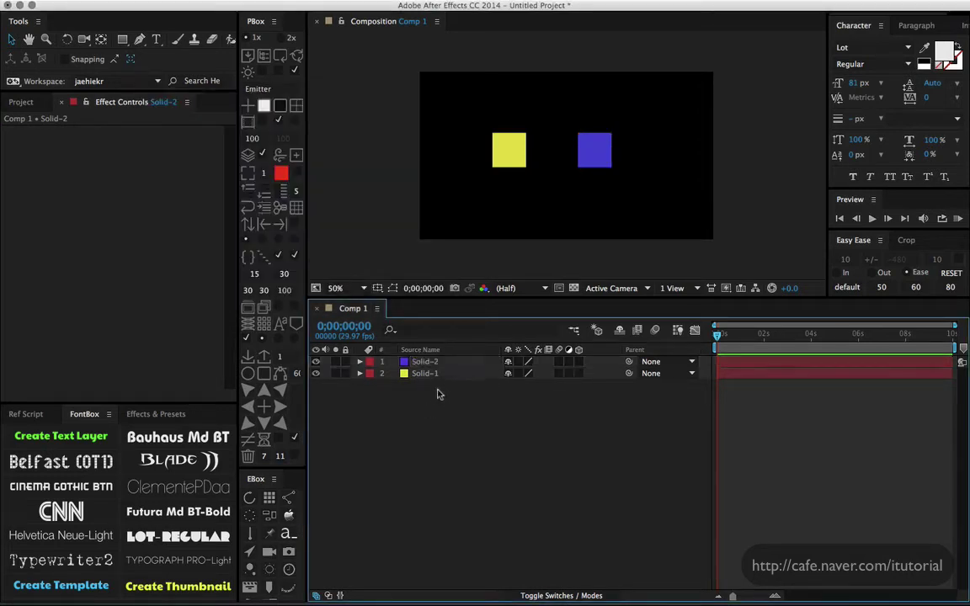
- Pre-compose Solid-2 as Solid-2 Comp 1 with all attributes moved into the new composition, and undo it
left_click(427, 362)
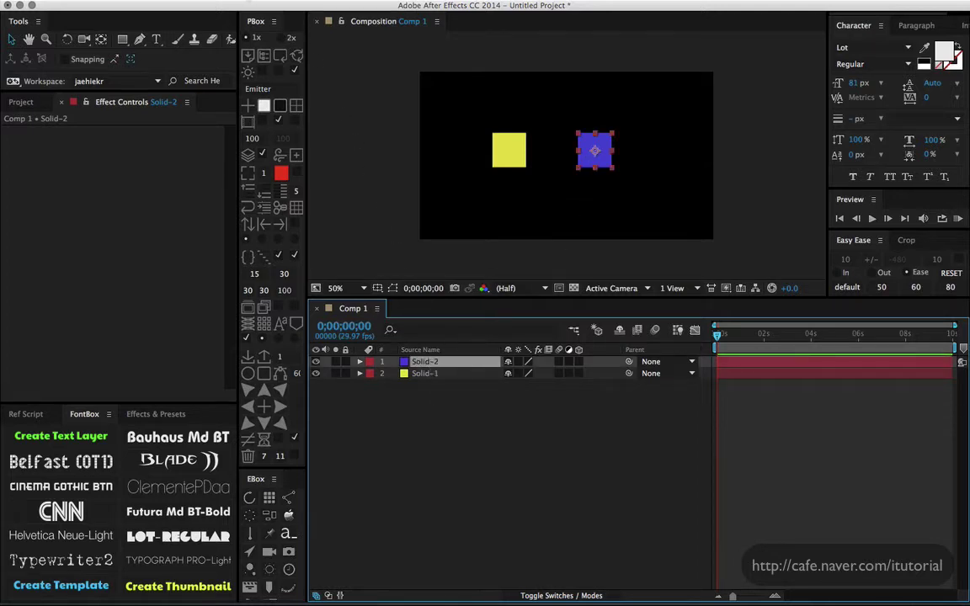
left_click(244, 2)
left_click(278, 462)
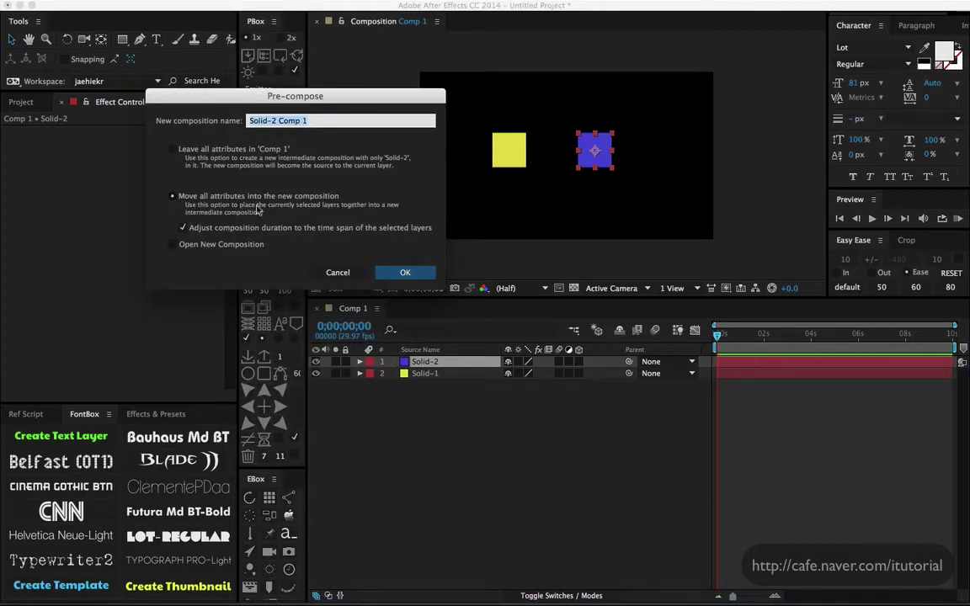
left_click(408, 272)
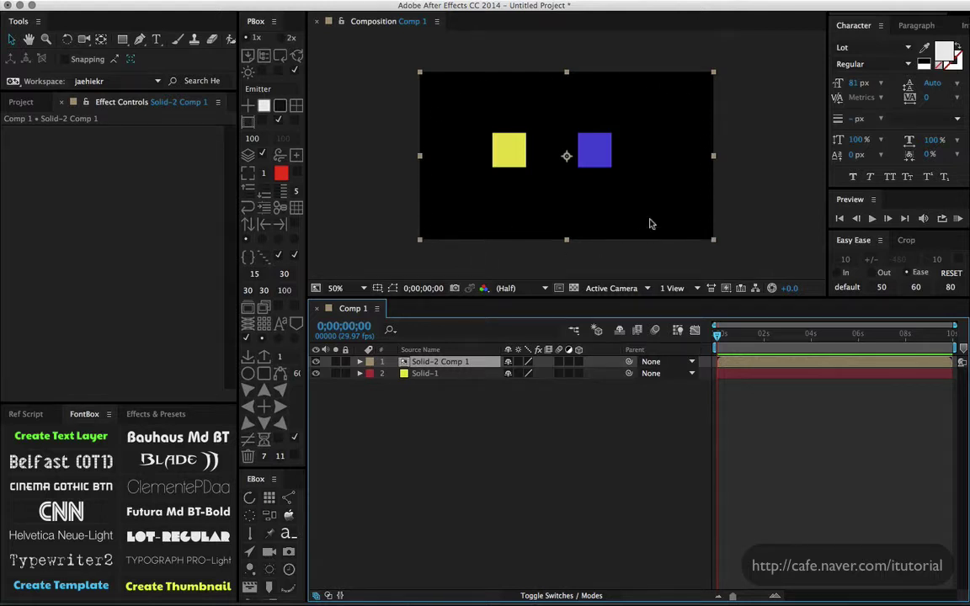
key("super+z")
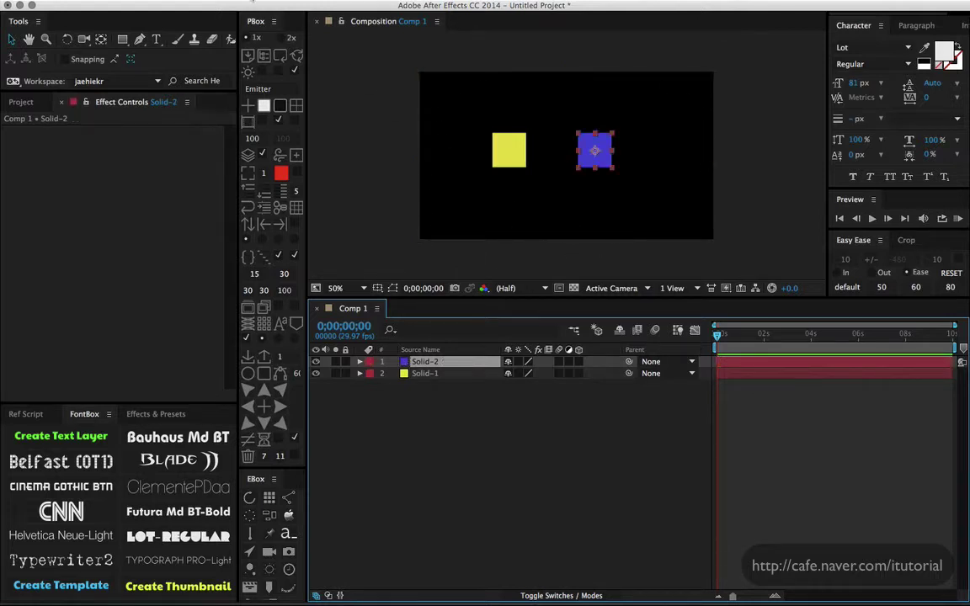
- Pre-compose Solid-2 as Solid-2 Comp 1 with all attributes left in Comp 1, and undo it
left_click(252, 0)
left_click(289, 466)
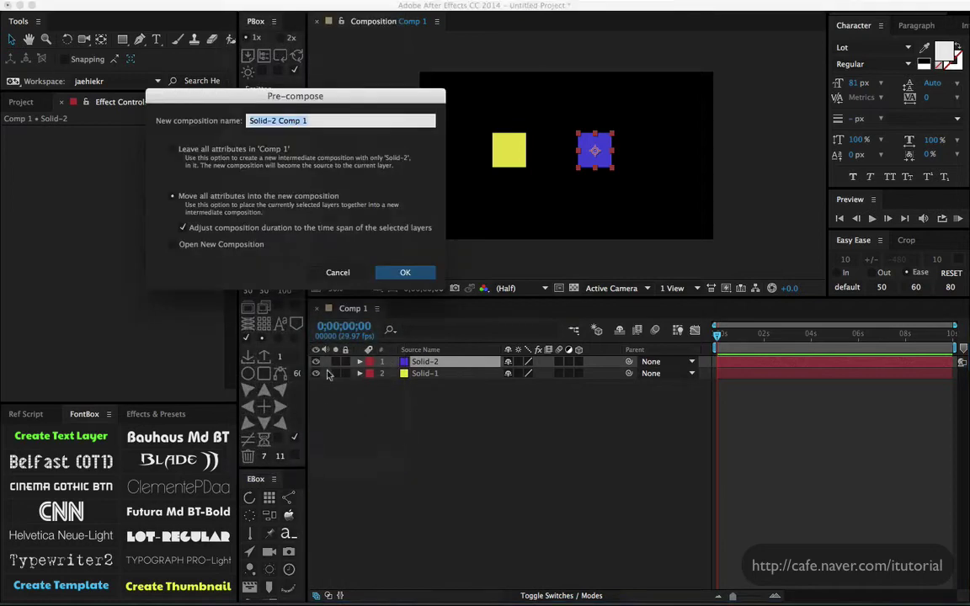
left_click(172, 149)
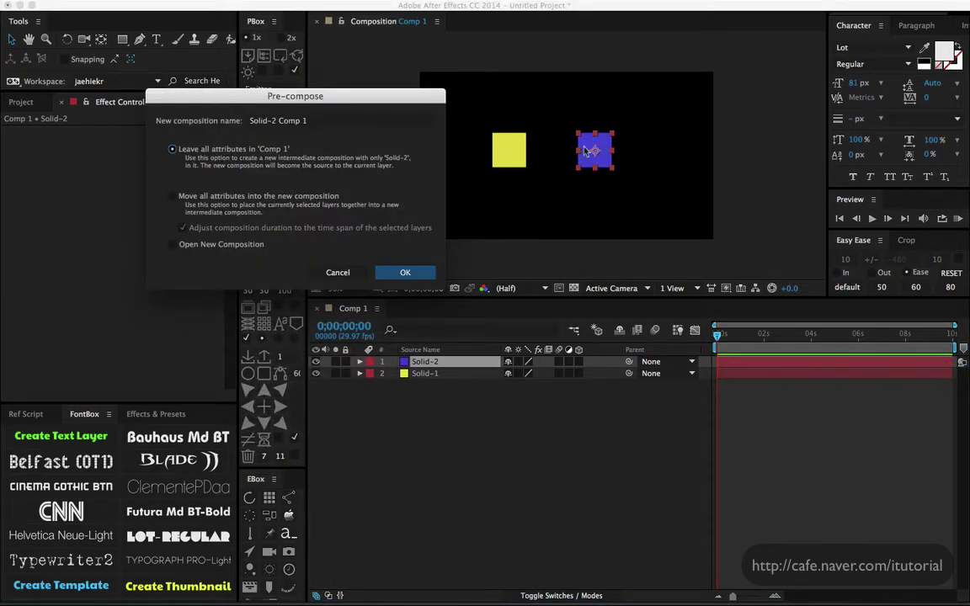
left_click(406, 273)
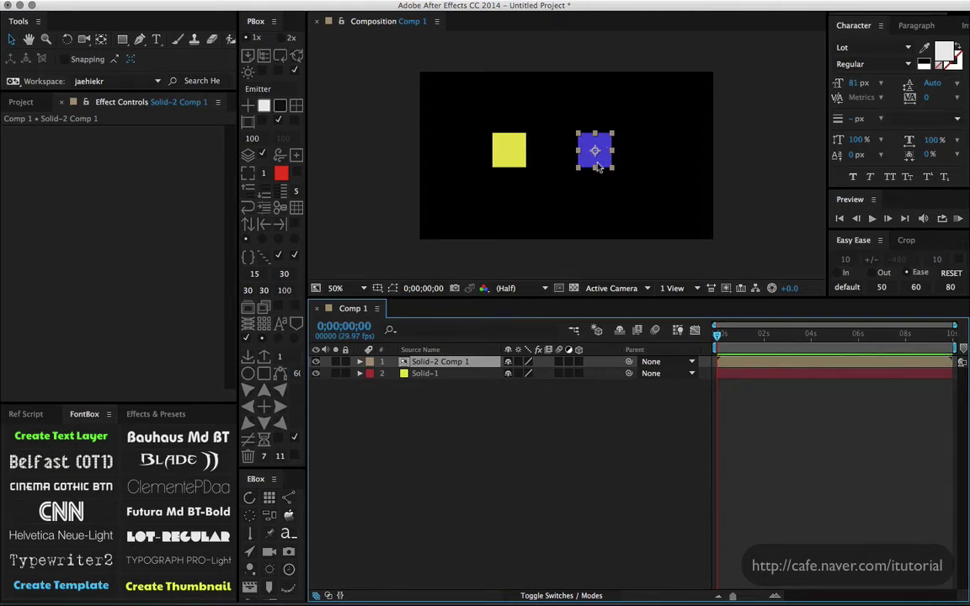
key("super+z")
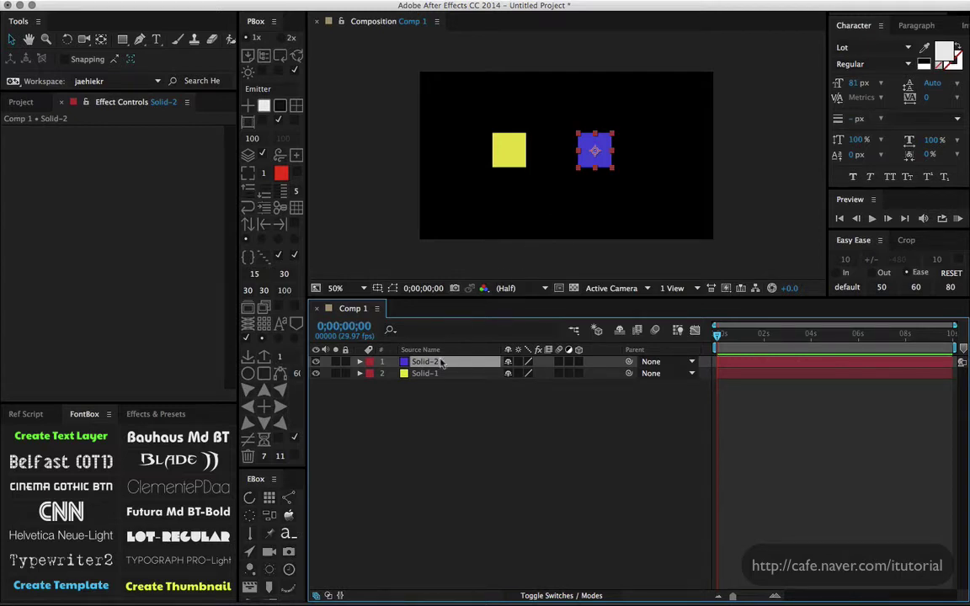
- Scale Solid-2 to 194% and rotate it to 51°
left_click(442, 385)
left_click(436, 363)
left_click(360, 362)
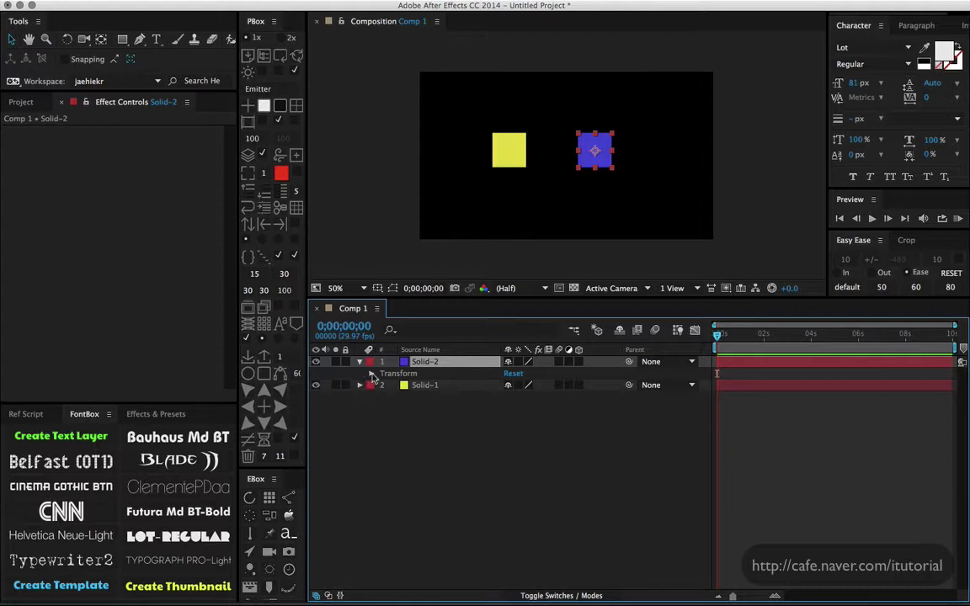
left_click(372, 374)
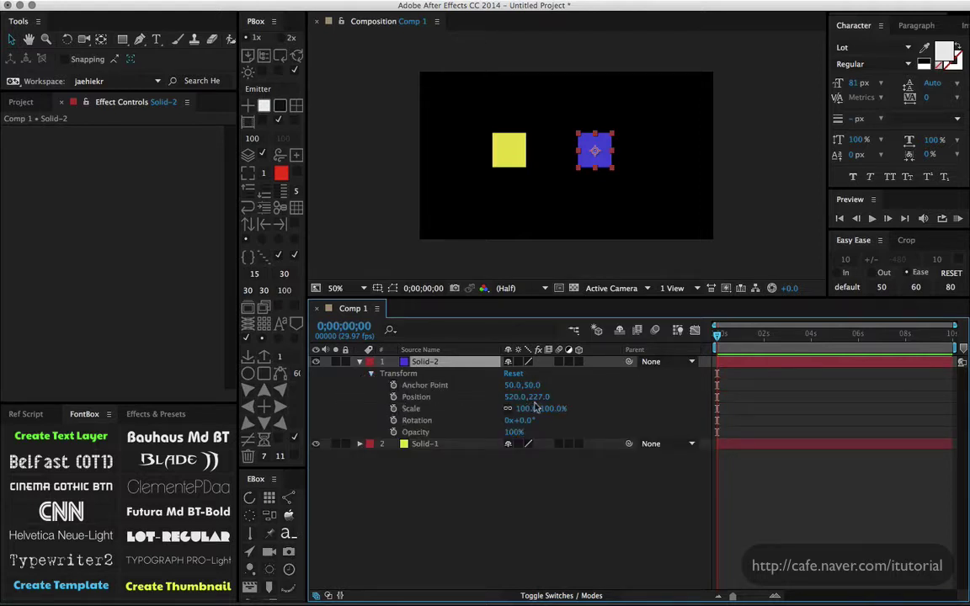
left_click_drag(531, 413, 572, 423)
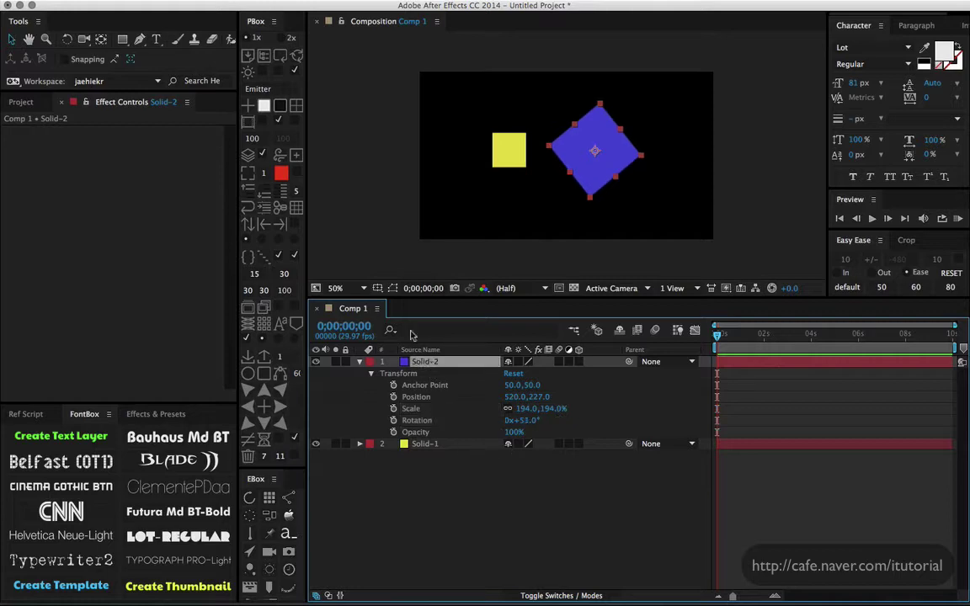
- Apply a Fast Blur effect to Solid-2 with Blurriness 55, and collapse the layer's properties
left_click(251, 1)
mouse_move(283, 2)
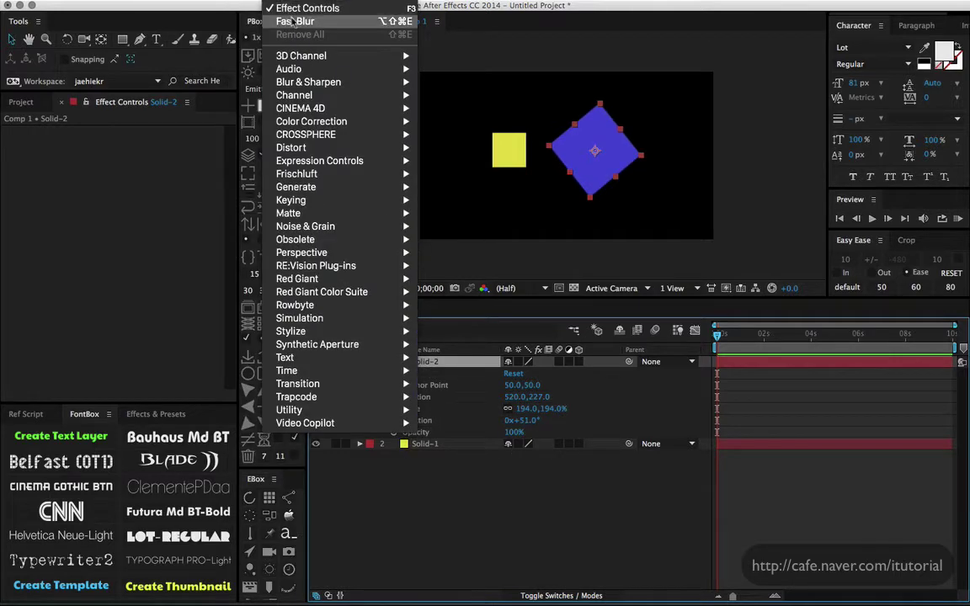
left_click(292, 21)
left_click_drag(134, 144, 172, 143)
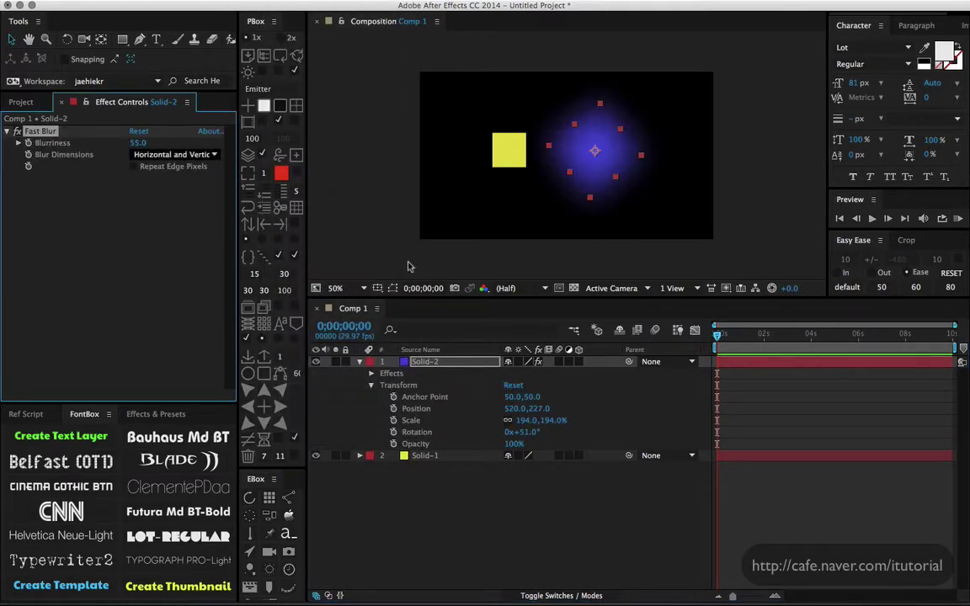
left_click(360, 362)
left_click(433, 396)
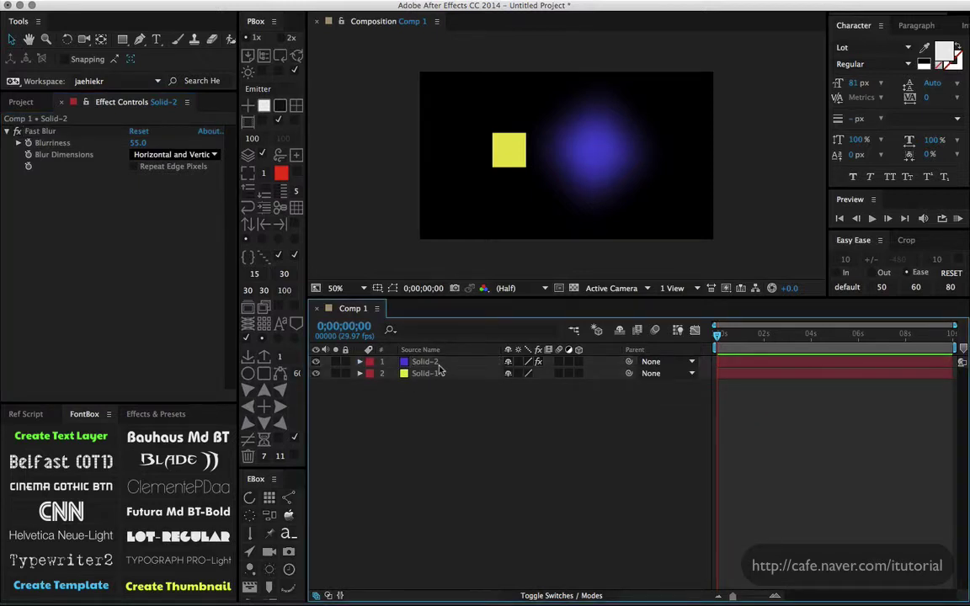
- Pre-compose the blurred Solid-2 as Solid-2 Comp 1, moving all attributes into the new composition
left_click(436, 362)
left_click(261, 4)
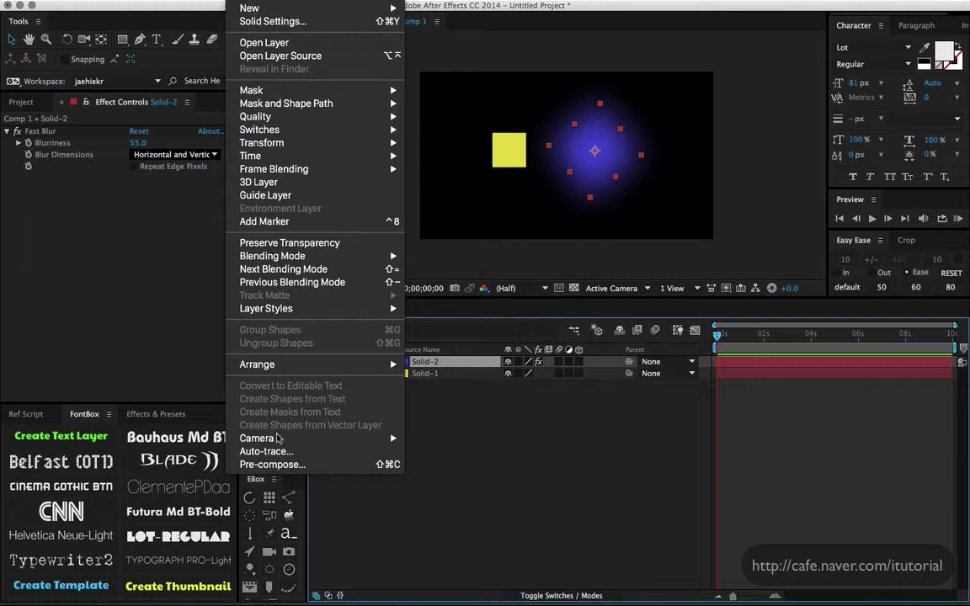
left_click(274, 463)
left_click_drag(287, 96, 269, 99)
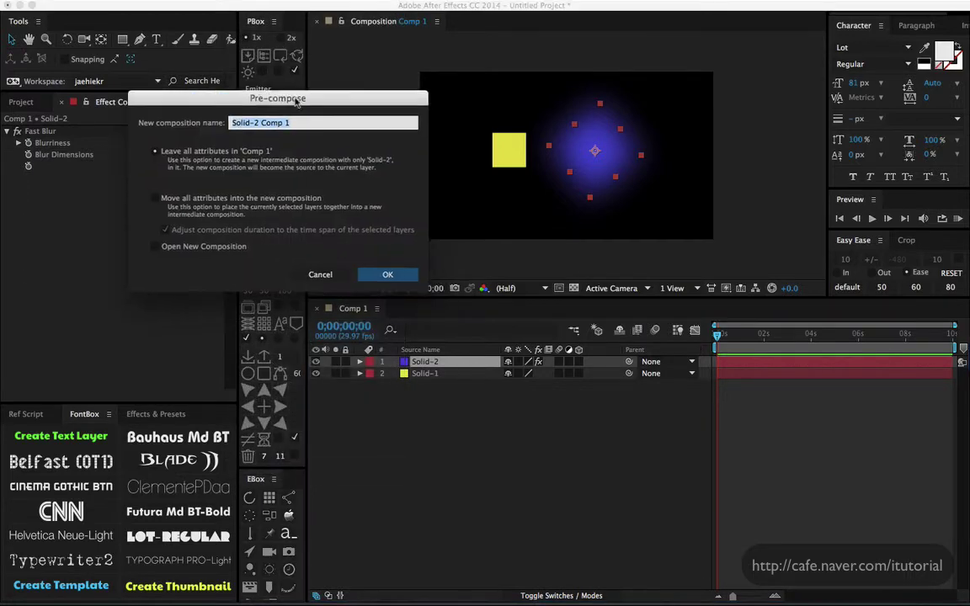
left_click(155, 200)
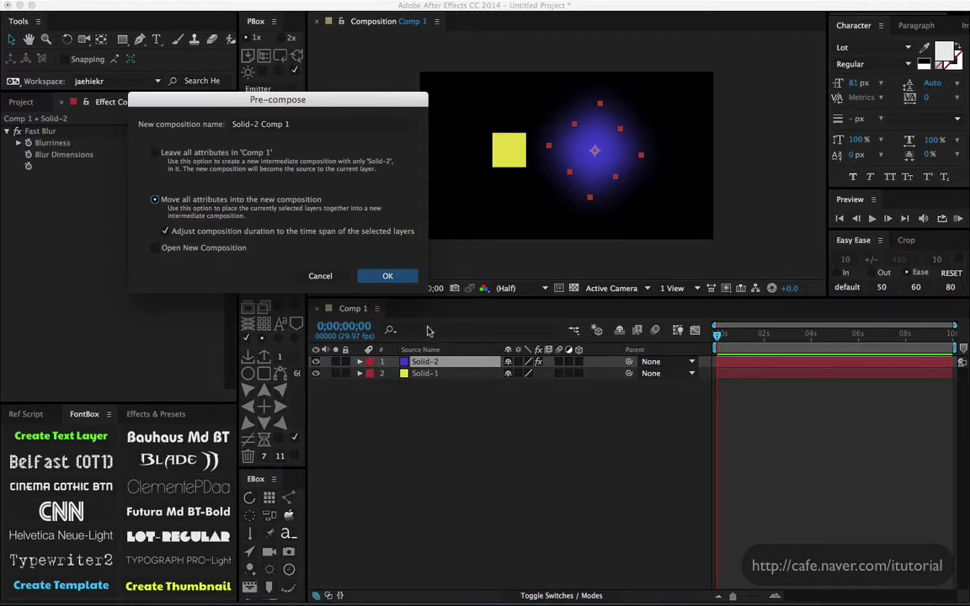
left_click(396, 278)
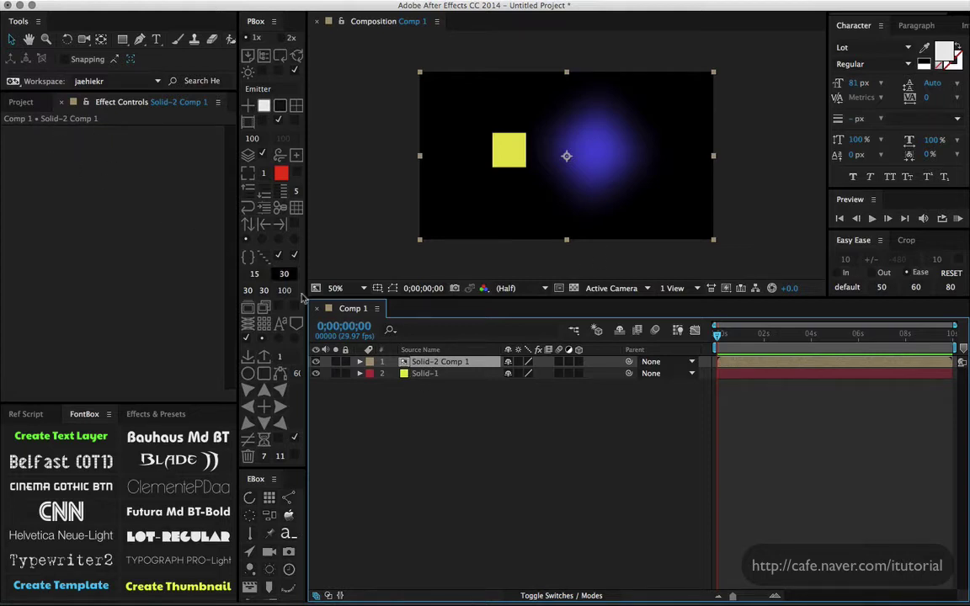
- Examine the transform properties of the Solid-2 Comp 1 layer in Comp 1
left_click(359, 361)
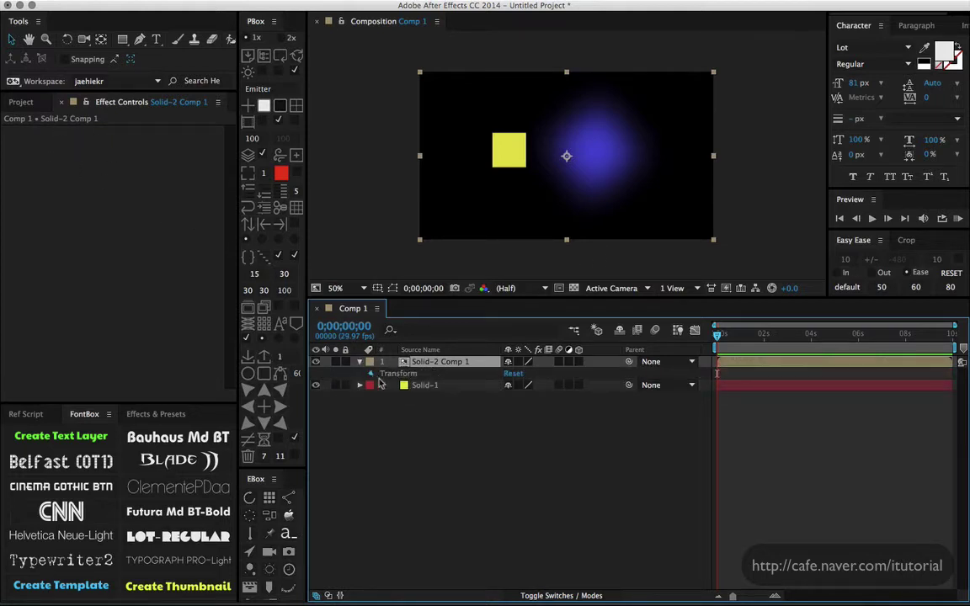
left_click(372, 373)
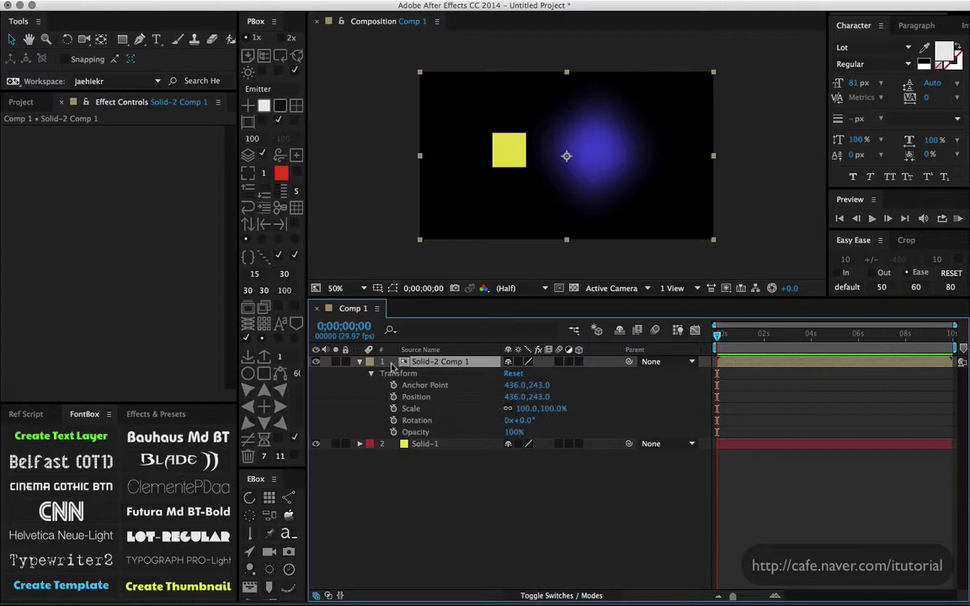
left_click(360, 362)
- Examine Solid-2's effect and transform properties inside Solid-2 Comp 1, and return to Comp 1 with the pre-compose undone
double_click(427, 362)
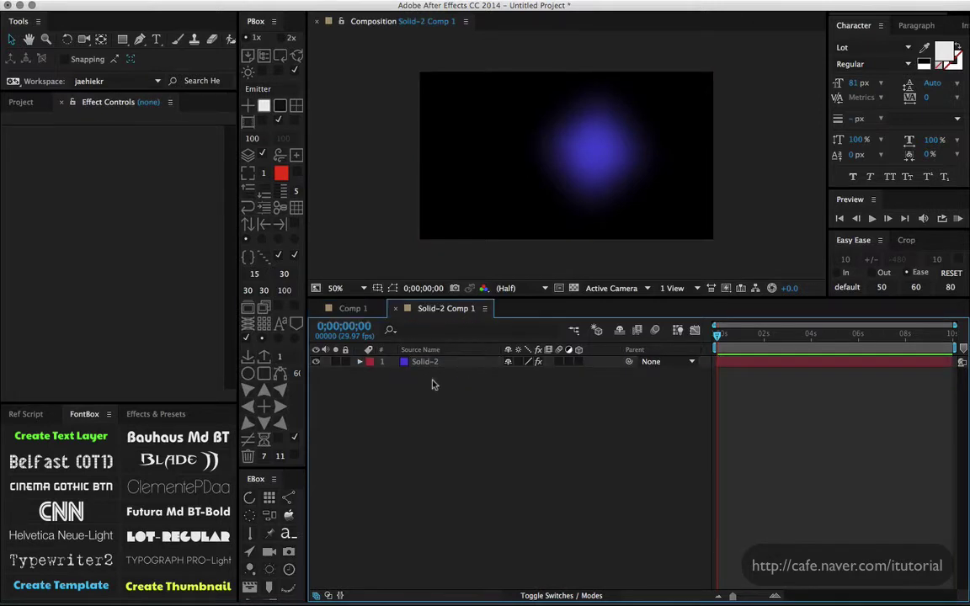
left_click(425, 362)
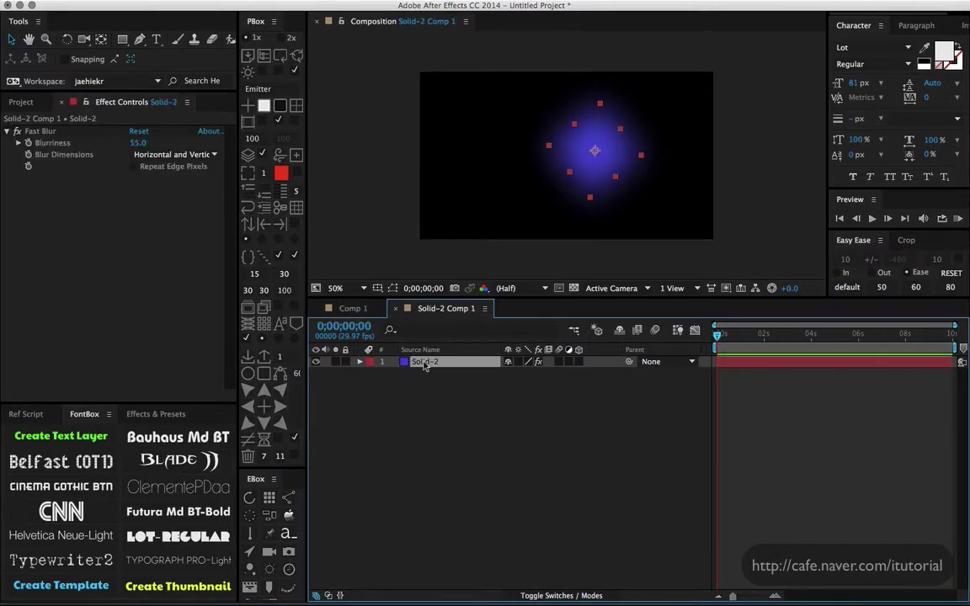
left_click(359, 362)
left_click(372, 386)
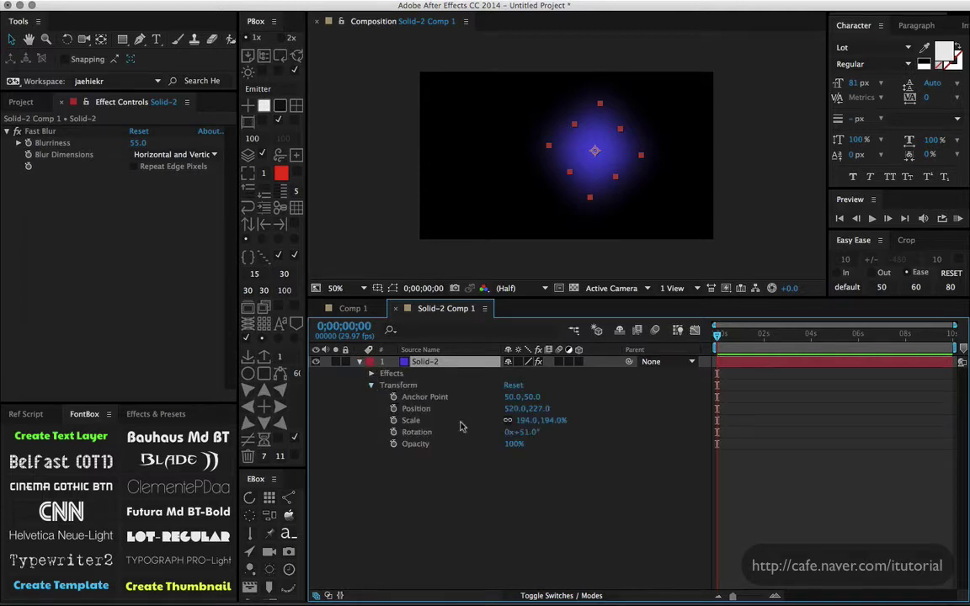
key("super+w")
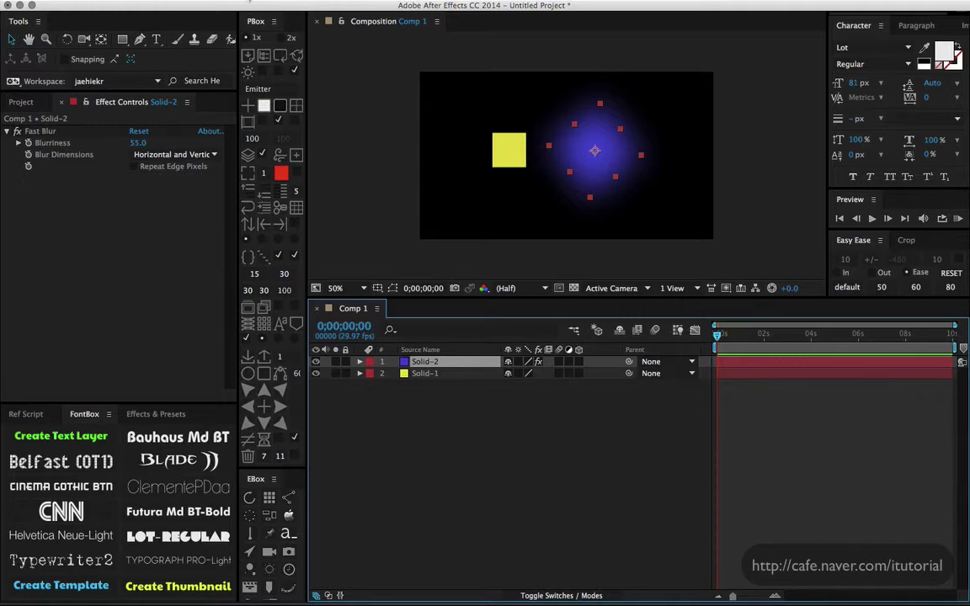
- Pre-compose Solid-2 as Solid-2 Comp 1, leaving all attributes in Comp 1
left_click(311, 467)
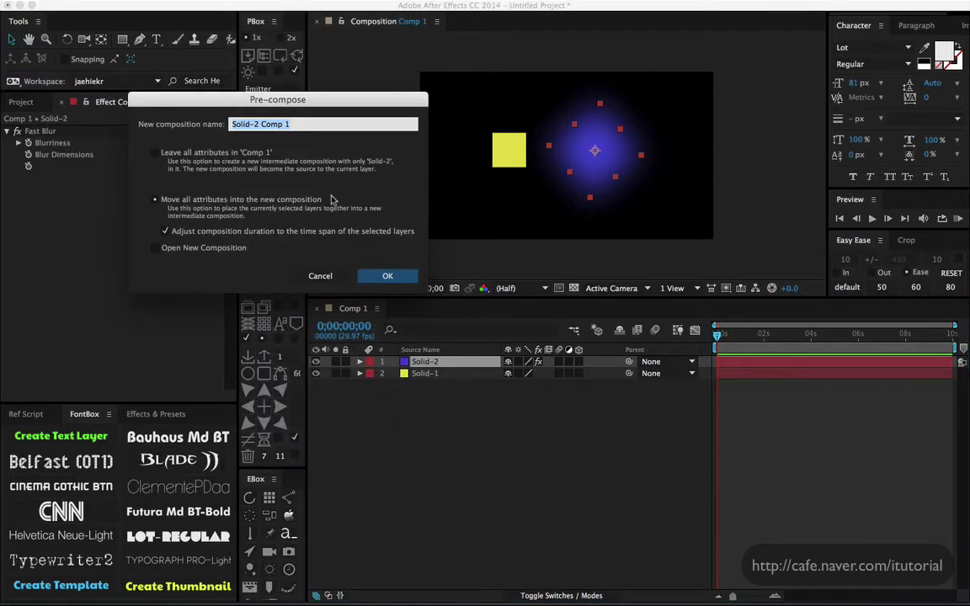
left_click(155, 152)
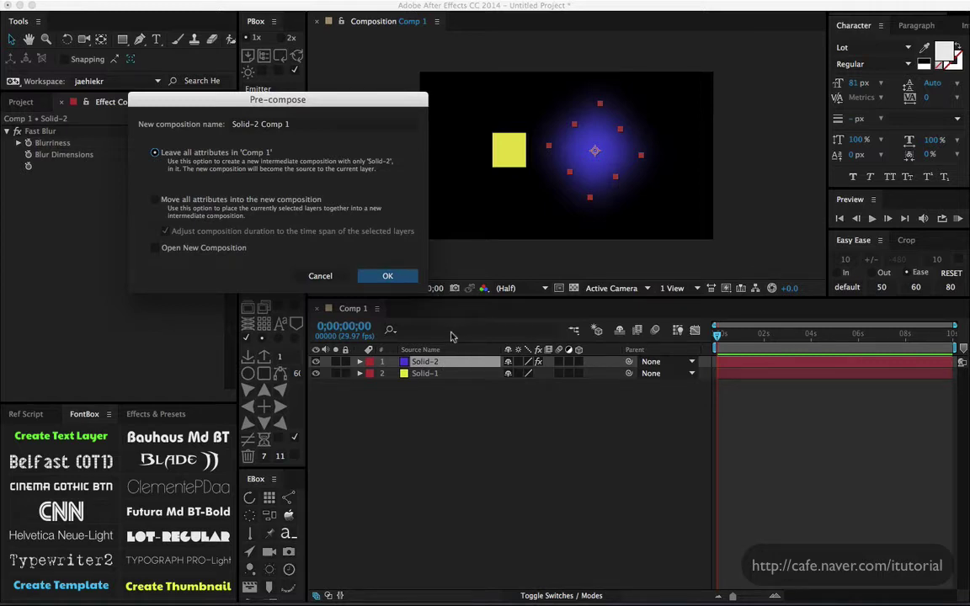
left_click(392, 279)
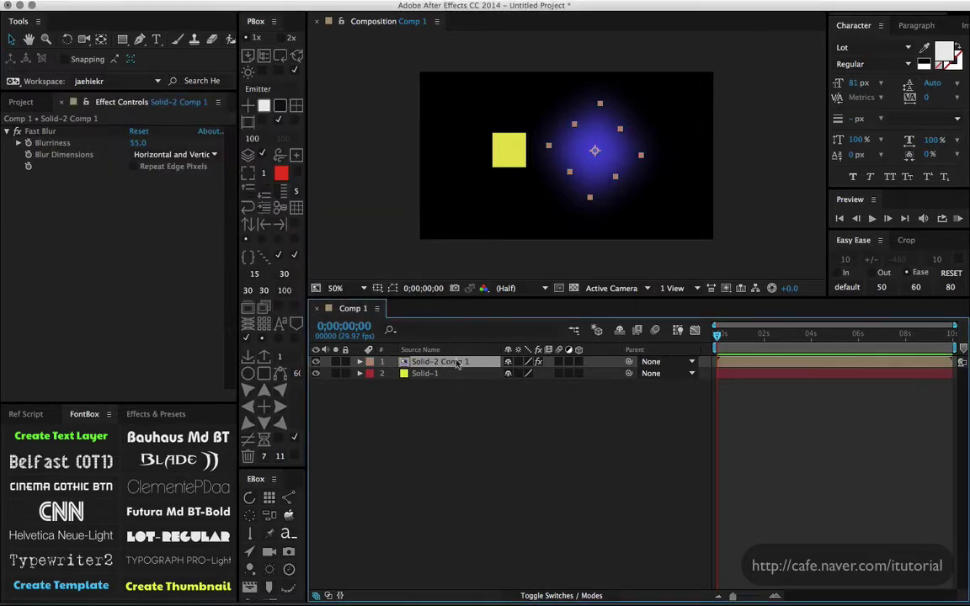
- Examine the effects and transform properties of the Solid-2 Comp 1 layer in Comp 1
left_click(419, 389)
left_click(360, 362)
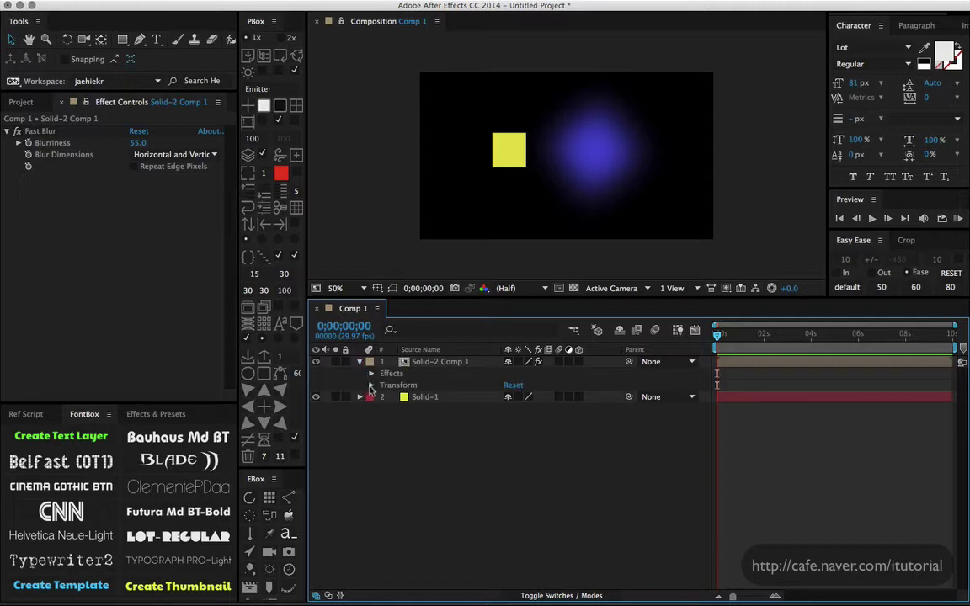
left_click(371, 374)
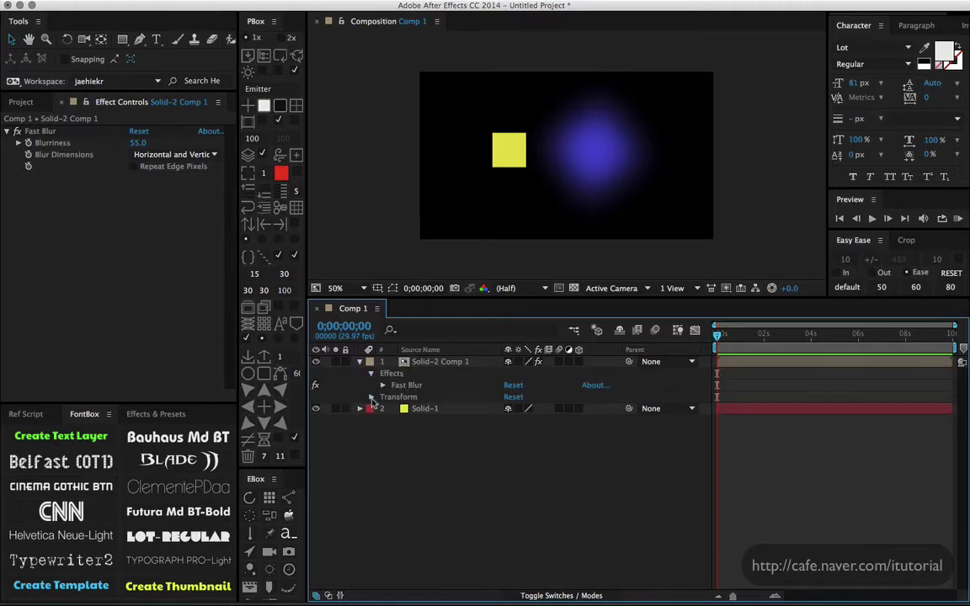
left_click(371, 397)
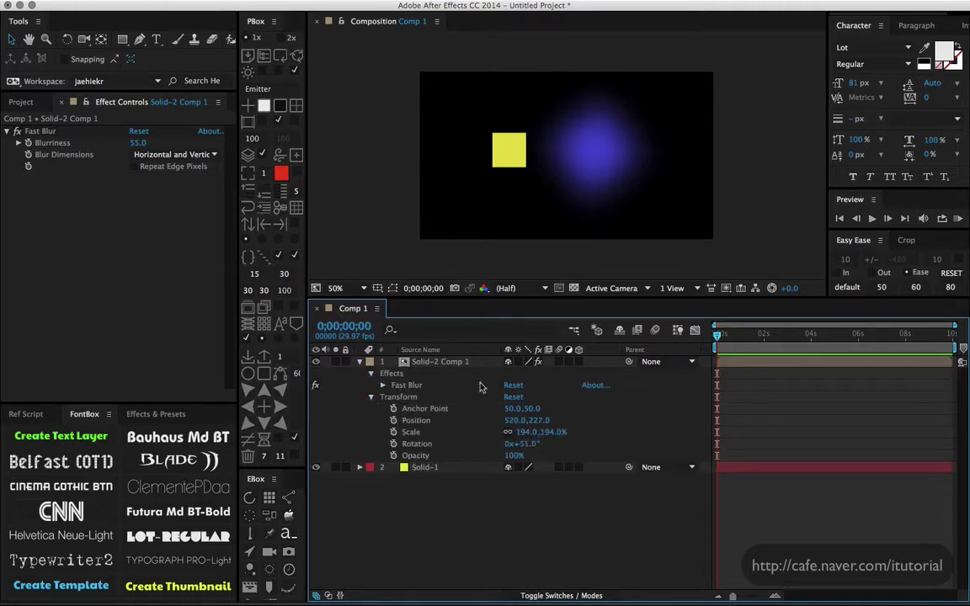
- Examine Solid-2's transform properties inside Solid-2 Comp 1, and return to Comp 1
double_click(434, 362)
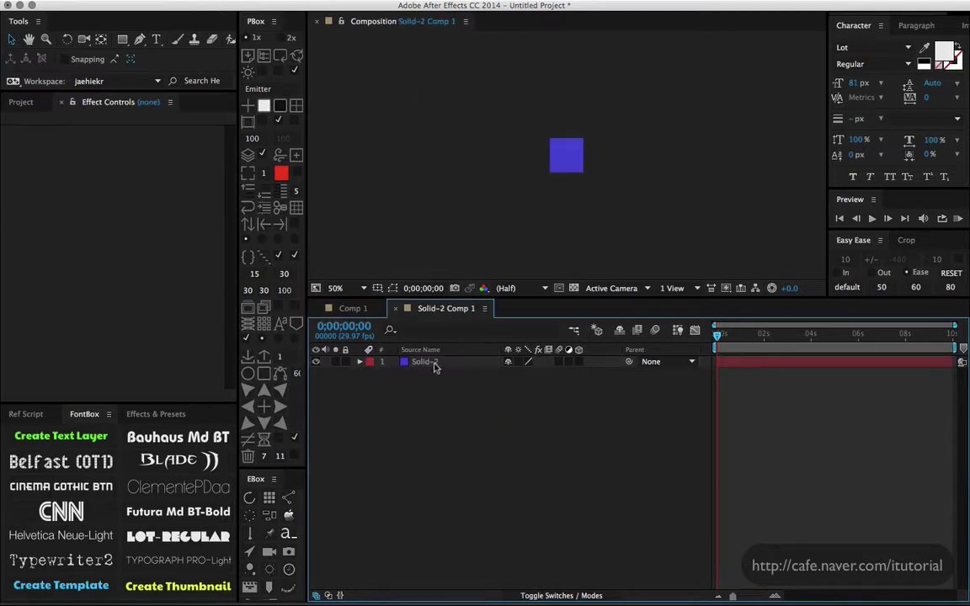
left_click(362, 363)
left_click(371, 374)
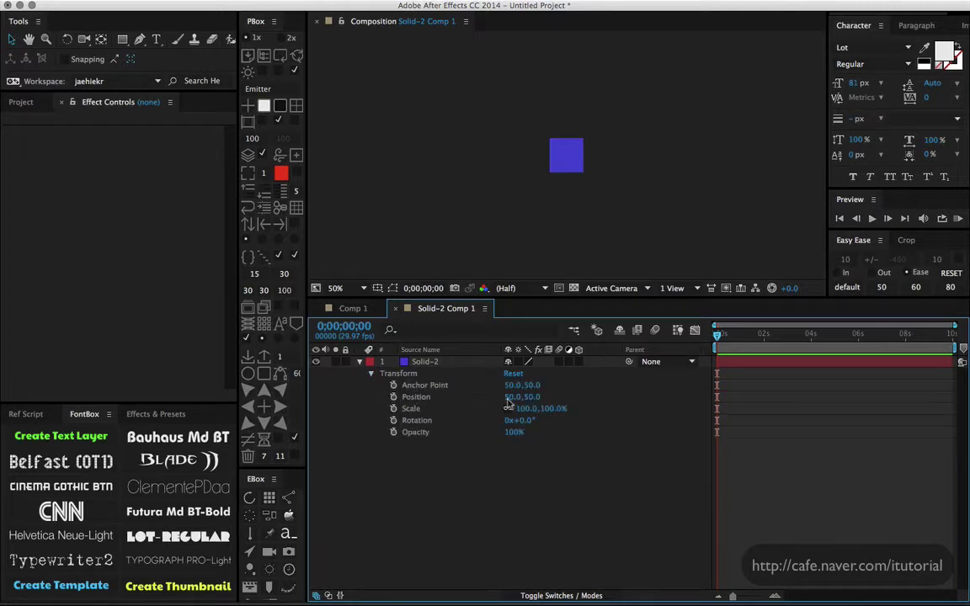
left_click(355, 308)
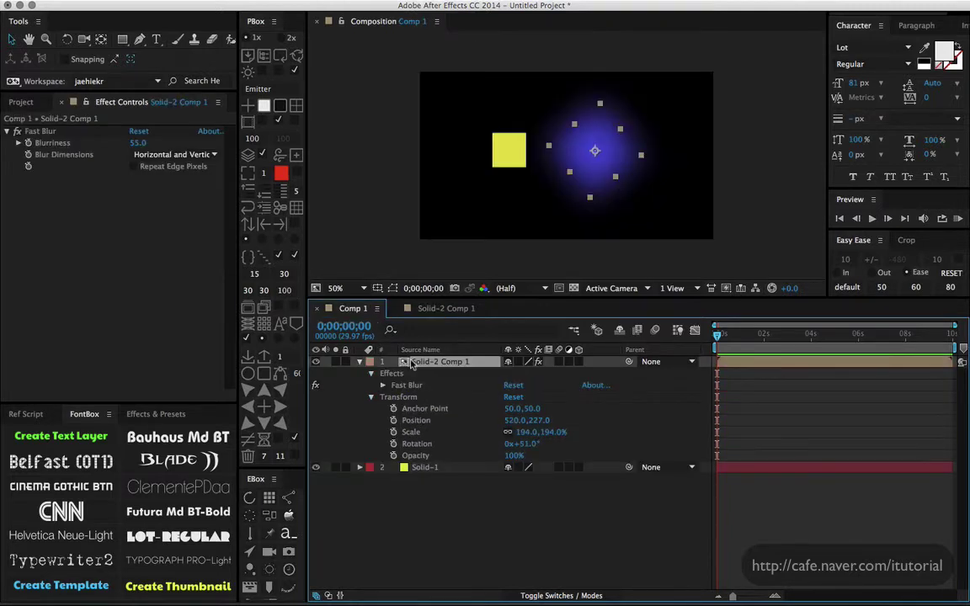
- Delete the Solid-2 Comp 1 and Solid-1 layers from Comp 1
left_click(361, 362)
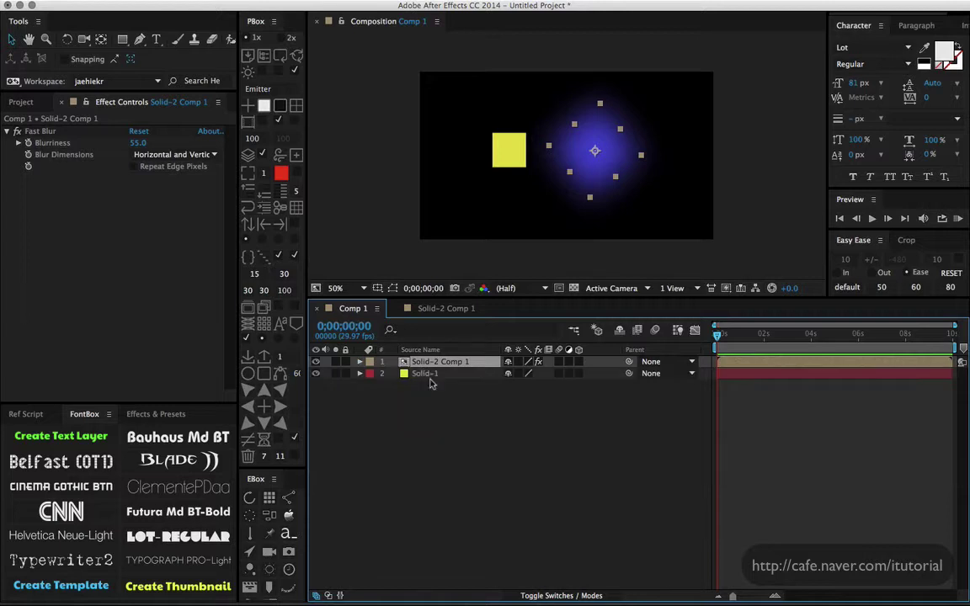
left_click(414, 372, "shift")
key("Delete")
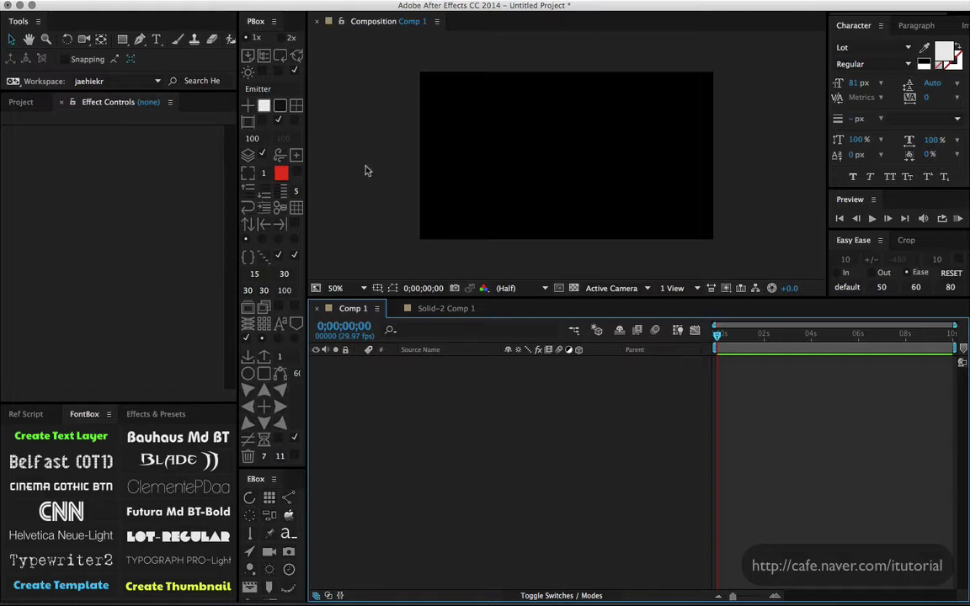
- Add a purple solid that fills the whole Comp 1 frame, discarding the small trial solid
left_click(278, 105)
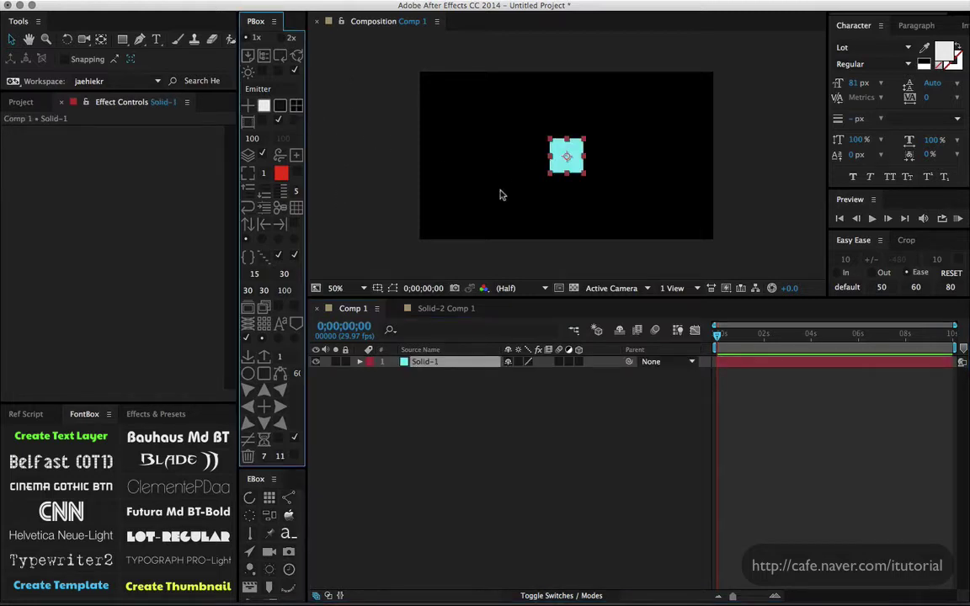
key("Delete")
left_click(280, 105)
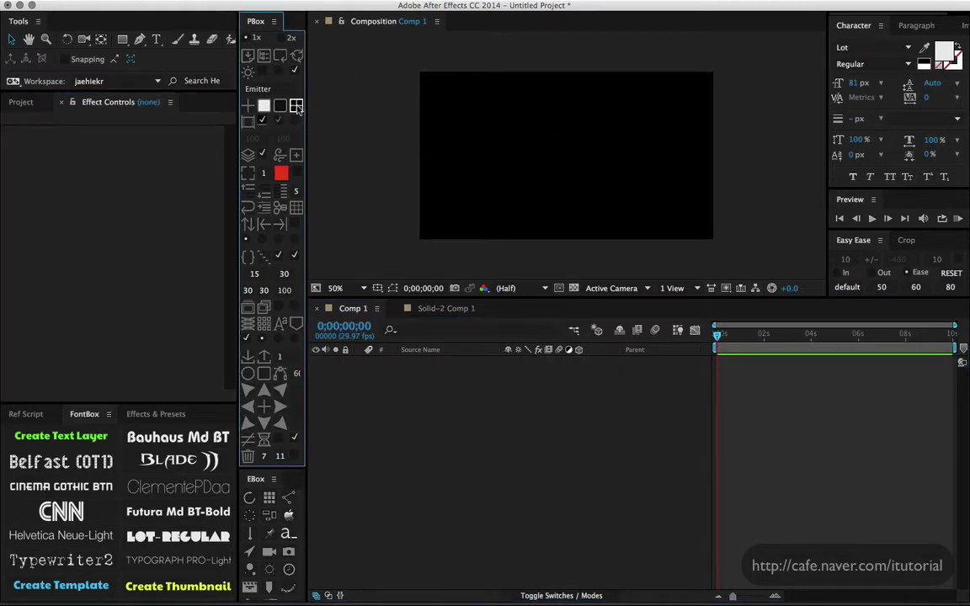
- Apply the Corner Pin distort effect to the purple Solid-1 layer
left_click(284, 3)
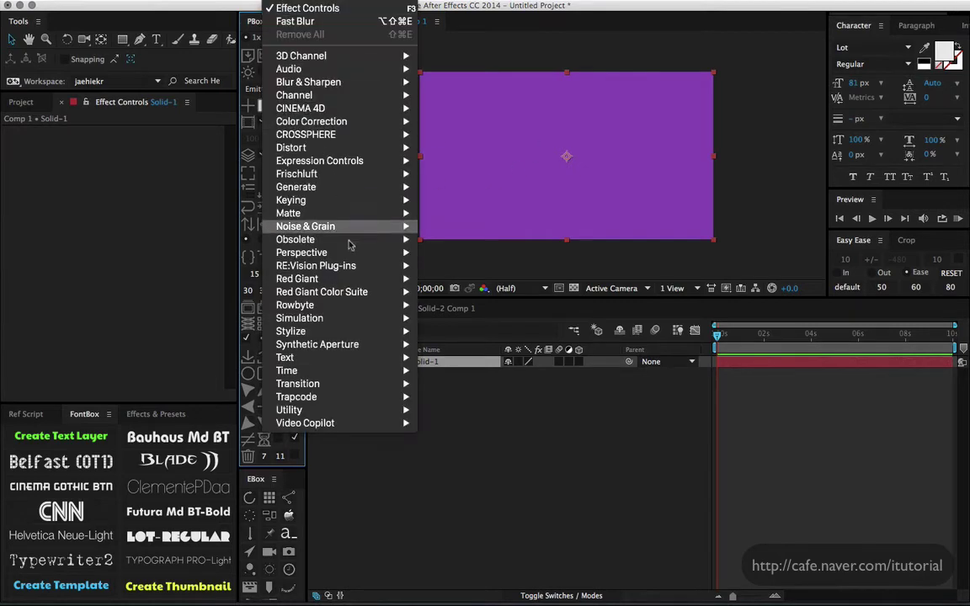
mouse_move(379, 151)
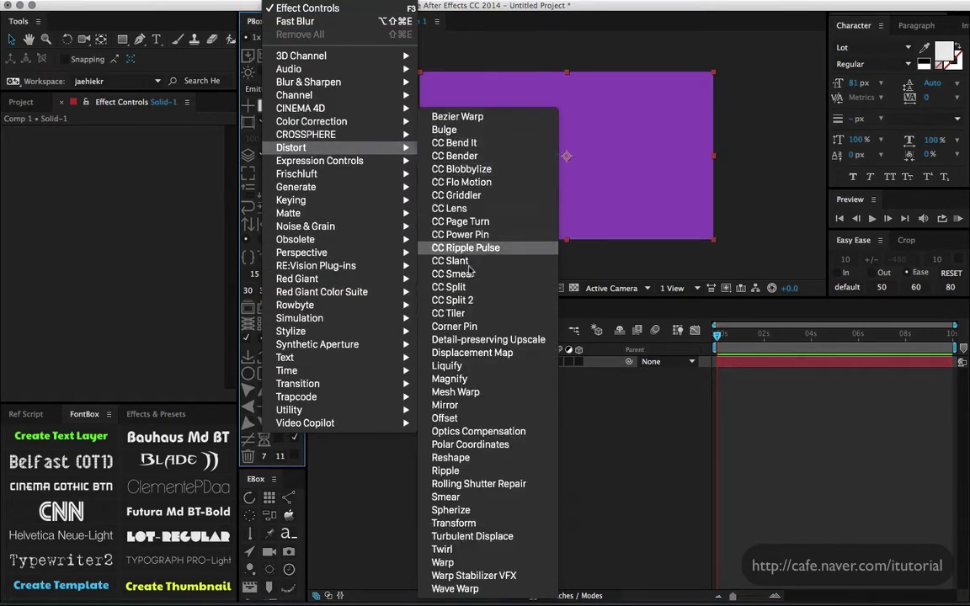
left_click(454, 326)
- Distort Solid-1 with its corner pins at about 370,194 upper left, 796,98 upper right, -70,516 lower left and 954,498 lower right
left_click_drag(420, 73, 550, 137)
left_click_drag(714, 74, 688, 107)
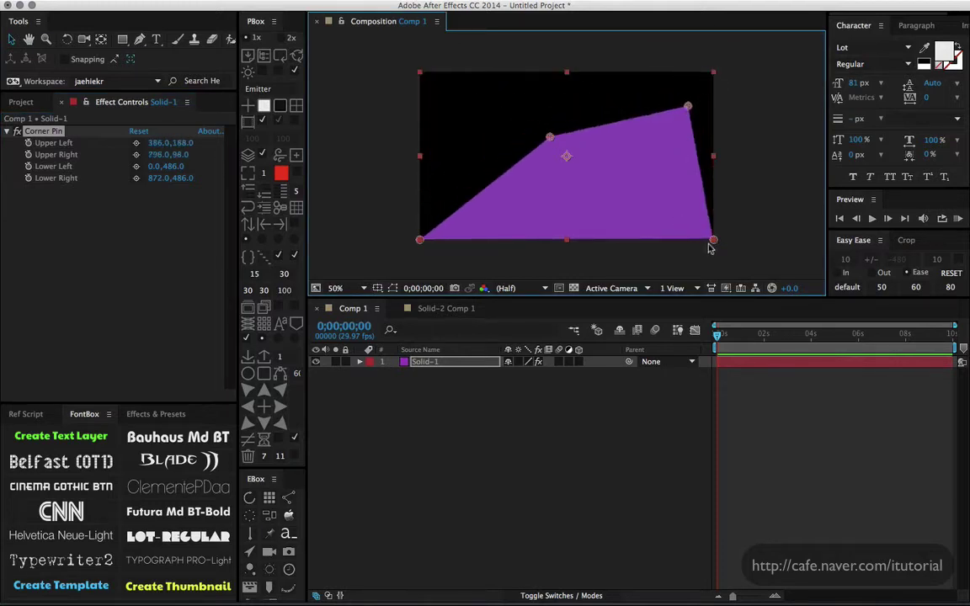
left_click_drag(714, 241, 743, 245)
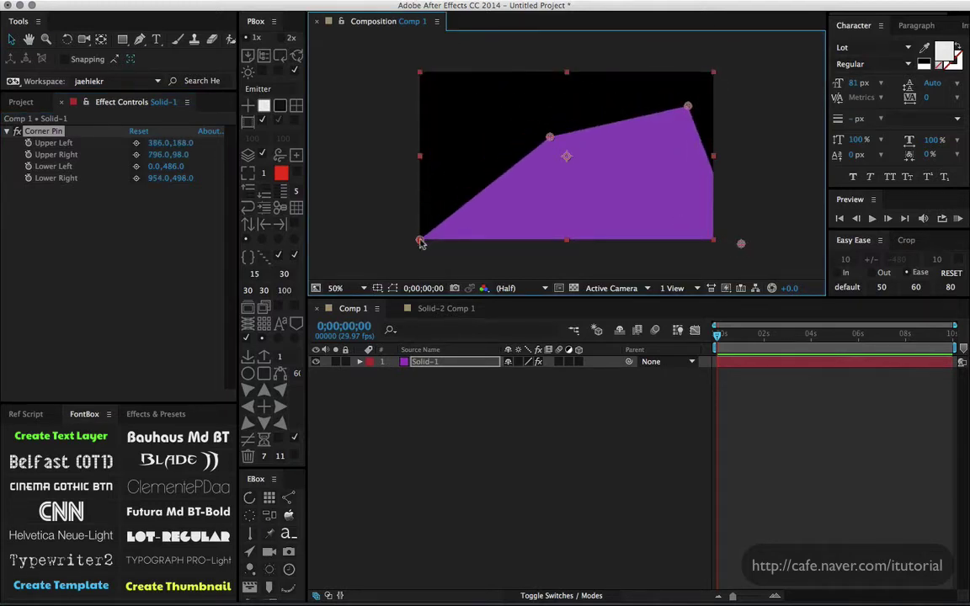
left_click_drag(421, 242, 396, 251)
mouse_move(552, 141)
left_mouse_down()
mouse_move(572, 153)
mouse_move(538, 144)
left_mouse_up()
left_click(447, 389)
left_click(438, 363)
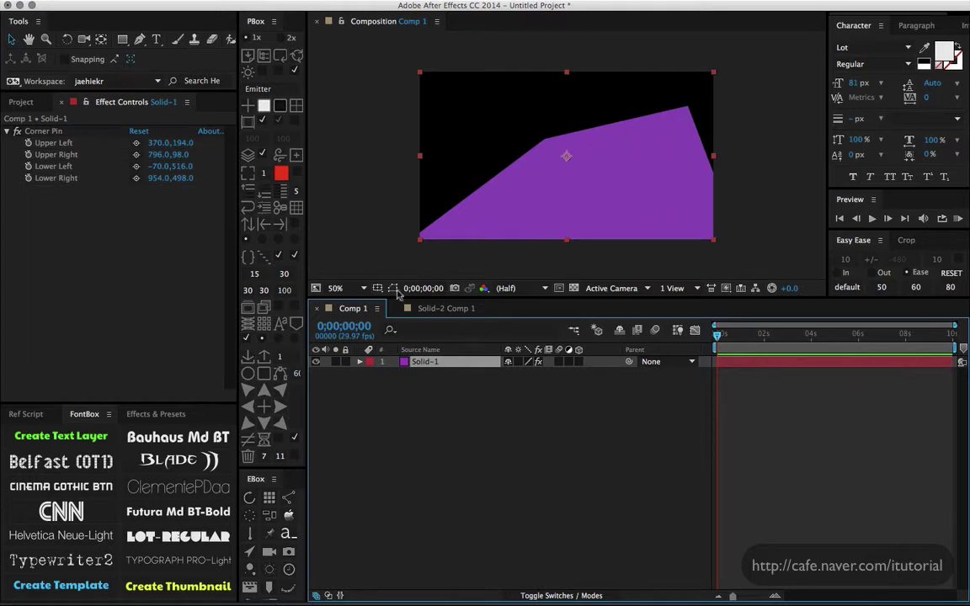
- Create a "Write Text" layer in the Lot font over the purple shape, and scale the text up
left_click(61, 436)
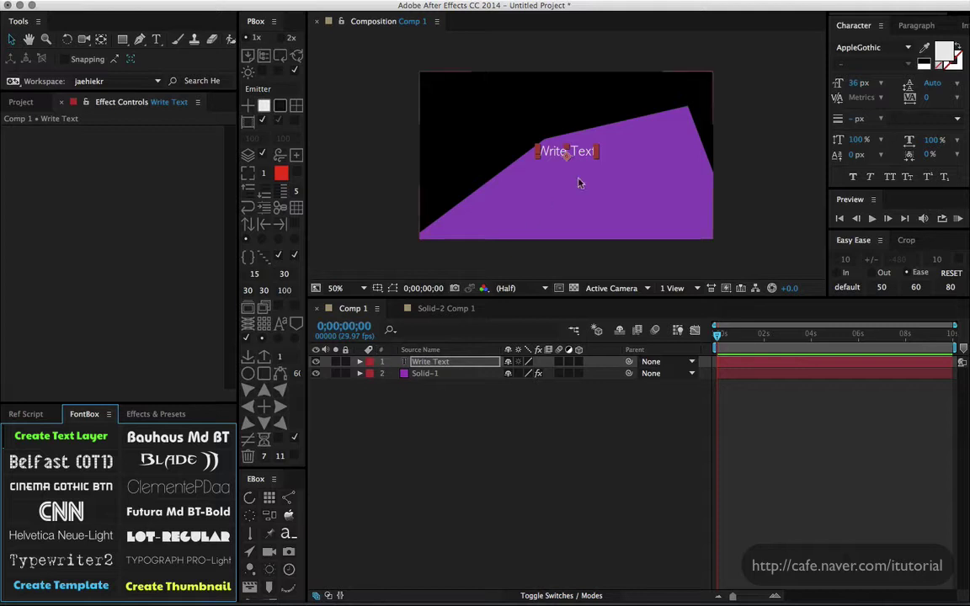
left_click(178, 536)
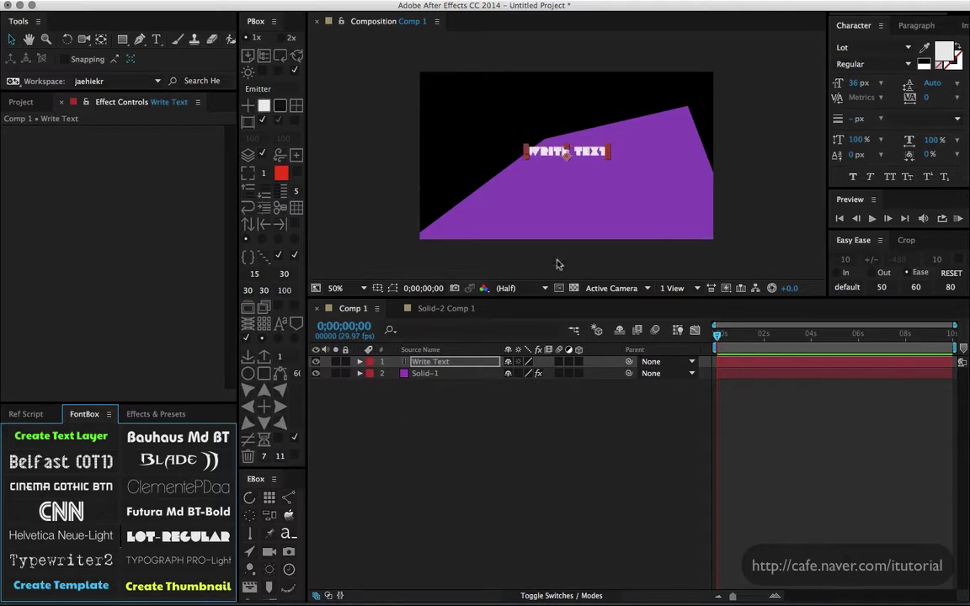
left_click(616, 168)
left_click(609, 159)
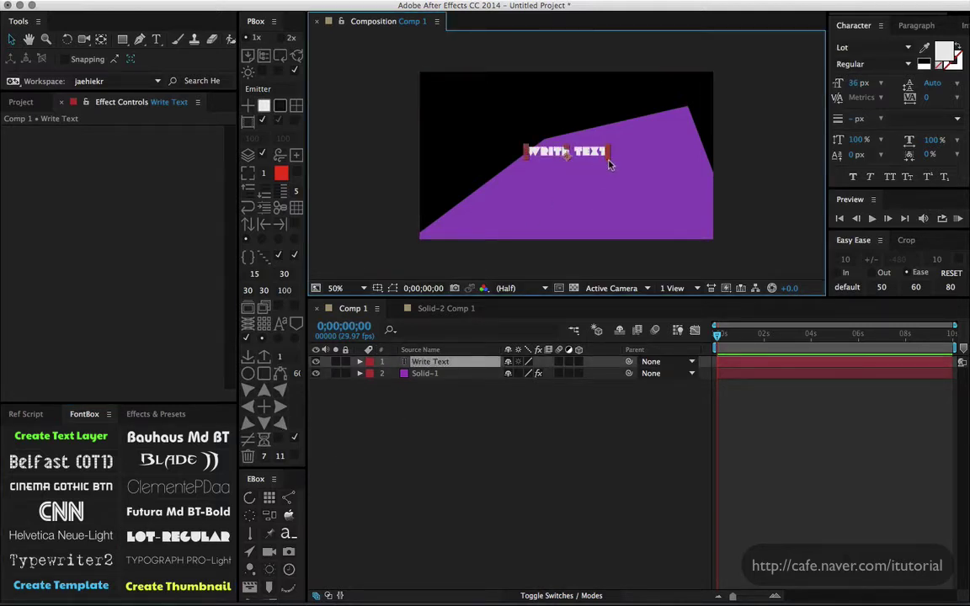
mouse_move(609, 163)
left_mouse_down()
mouse_move(626, 170)
mouse_move(624, 162)
left_mouse_up()
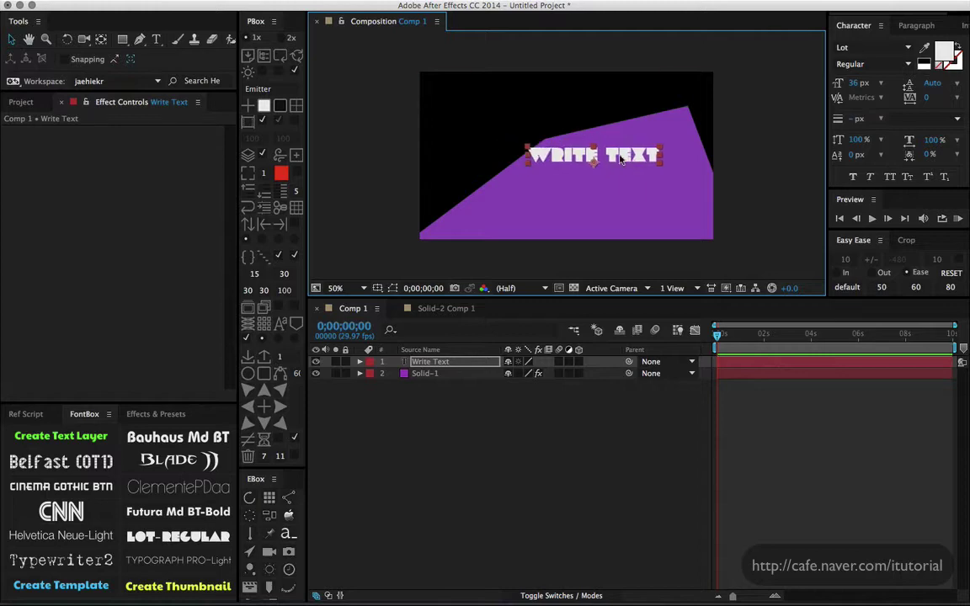
- Try to align the text with the purple shape's slanted top using its own Corner Pin effect, and delete the text layer
left_click(240, 4)
mouse_move(337, 3)
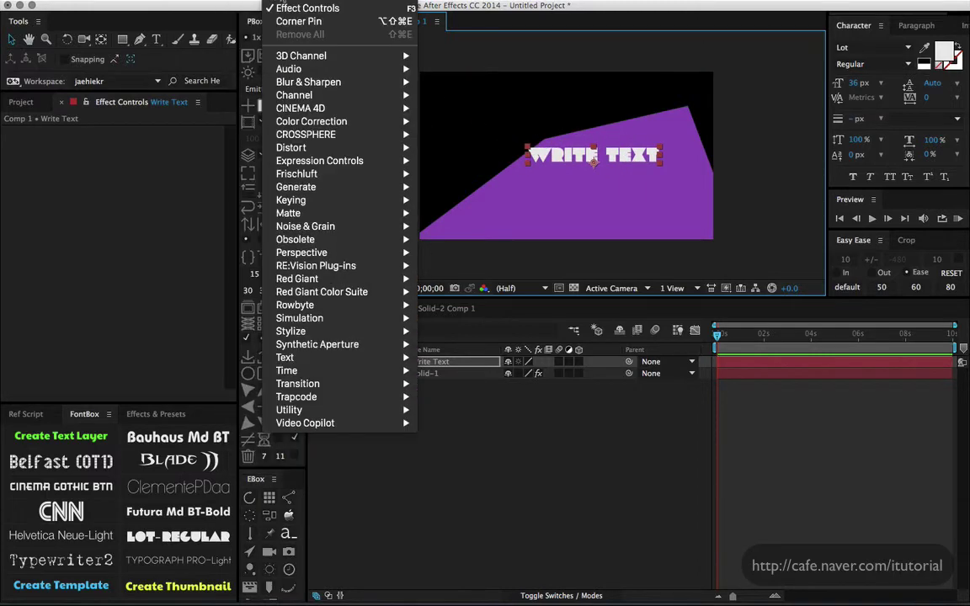
left_click(358, 28)
left_click_drag(420, 73, 497, 104)
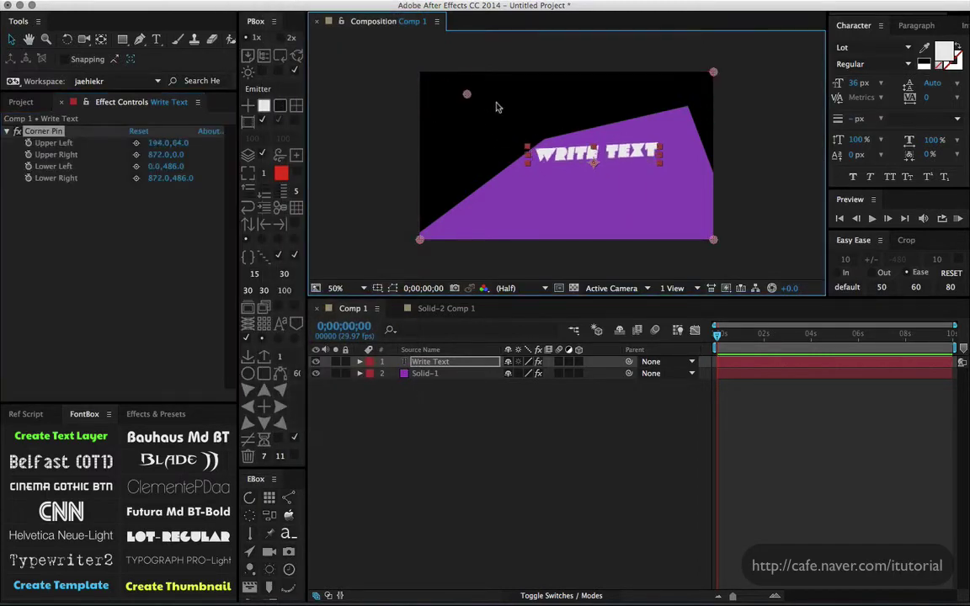
left_click_drag(714, 73, 718, 49)
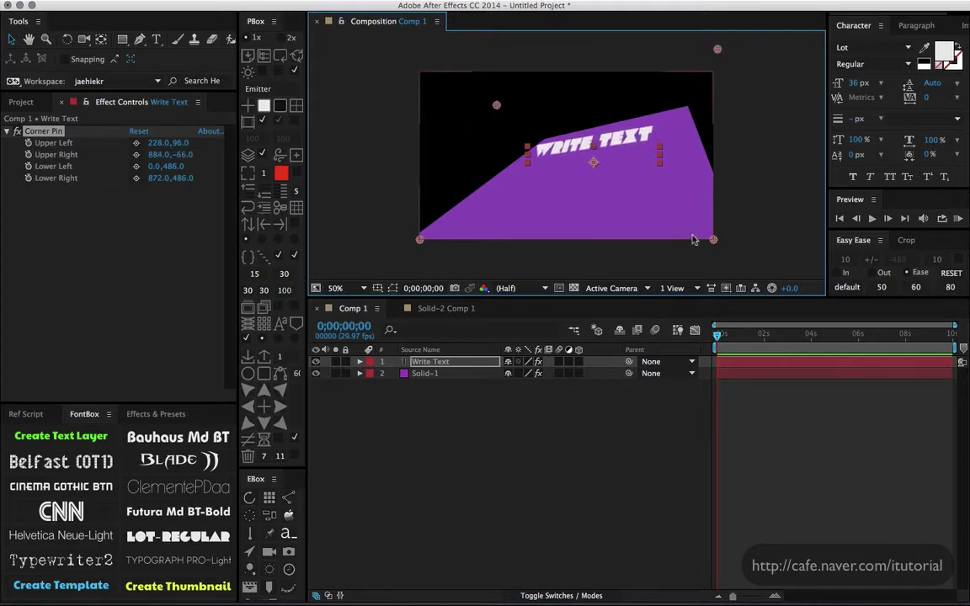
left_click_drag(712, 240, 728, 205)
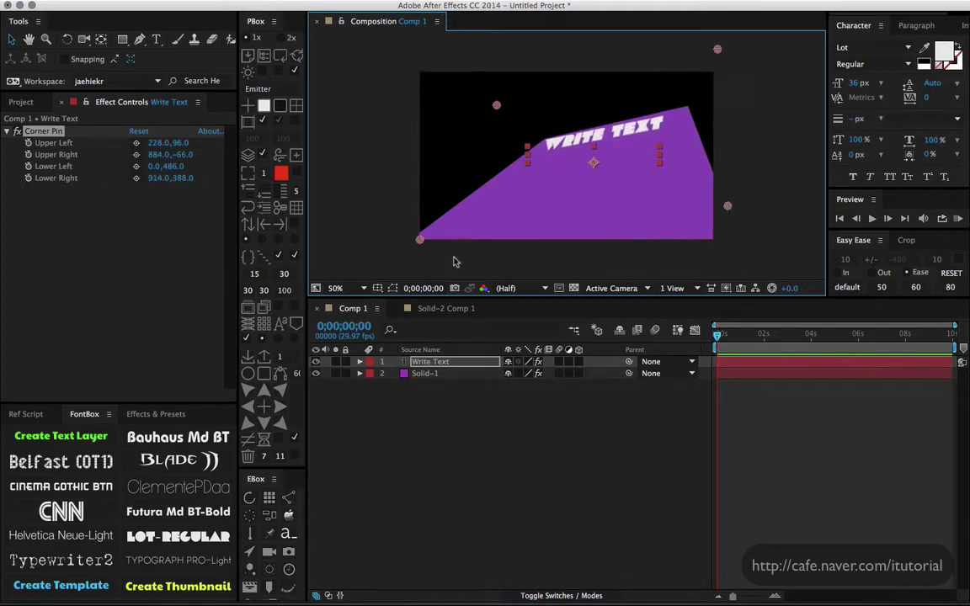
left_click_drag(420, 242, 447, 240)
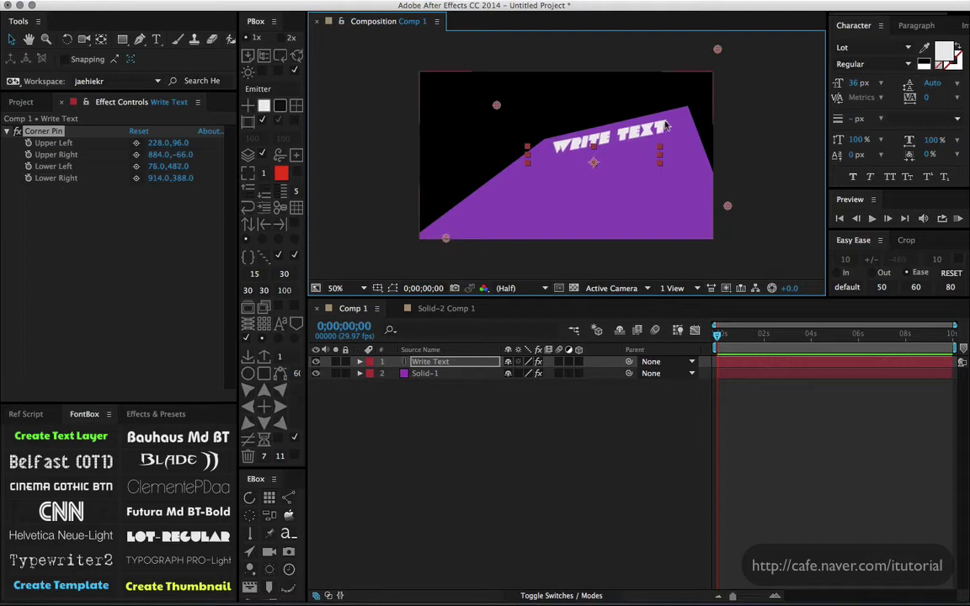
left_click(435, 364)
key("Delete")
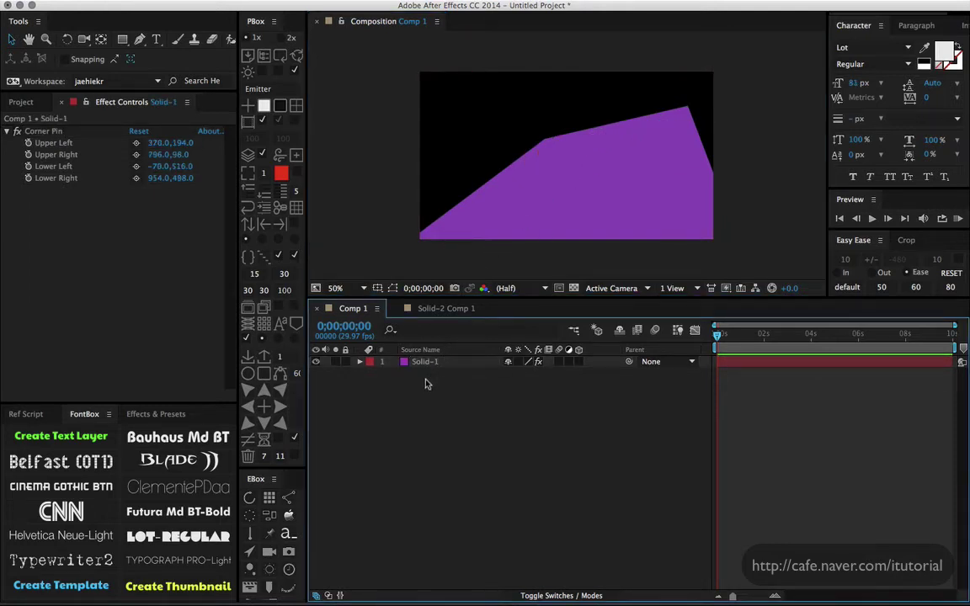
- Pre-compose Solid-1 as Solid-1 Comp 1, leaving all attributes in Comp 1, and check the Corner Pin on the resulting layer
left_click(430, 362)
left_click(248, 1)
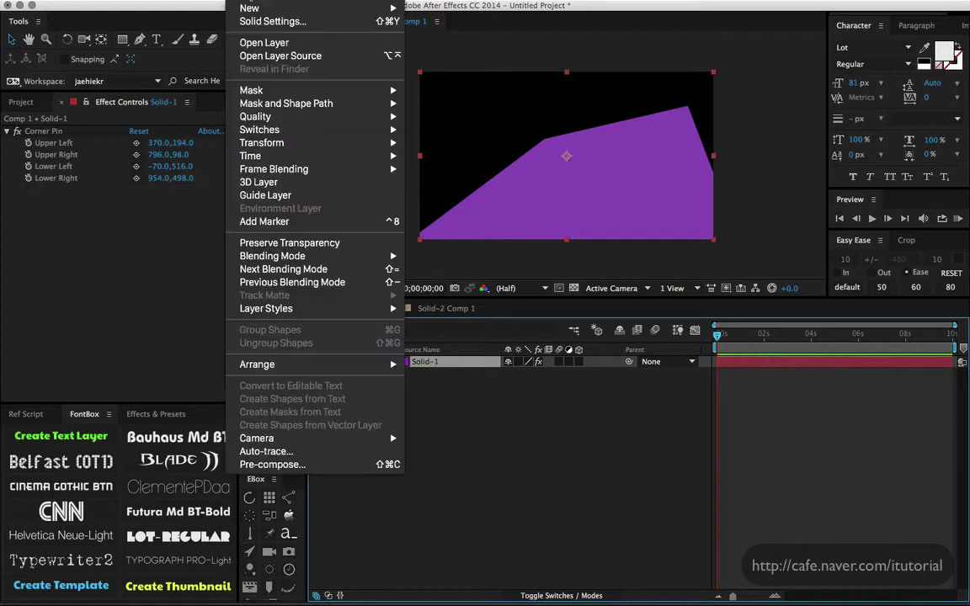
key("super+shift+c")
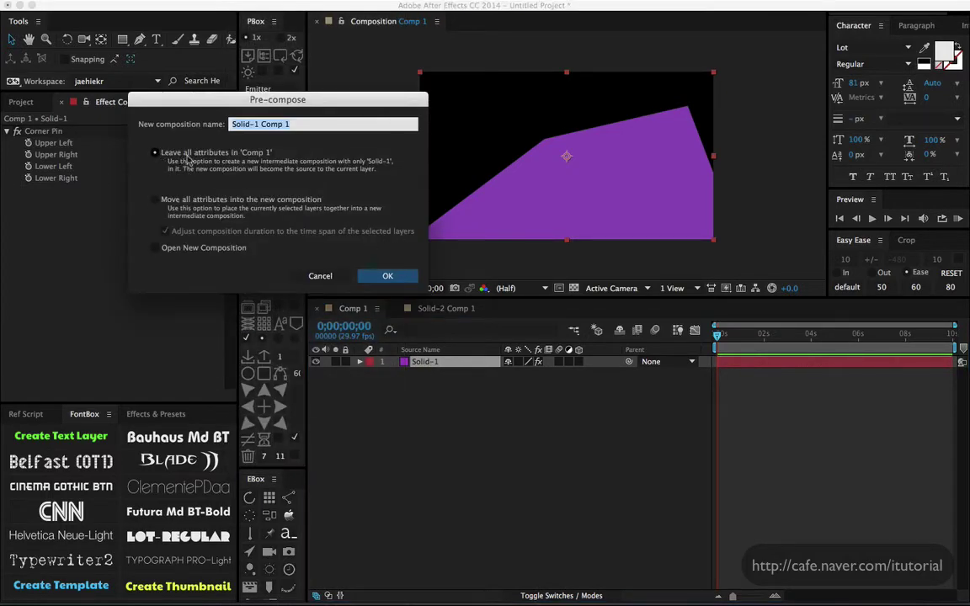
left_click(396, 279)
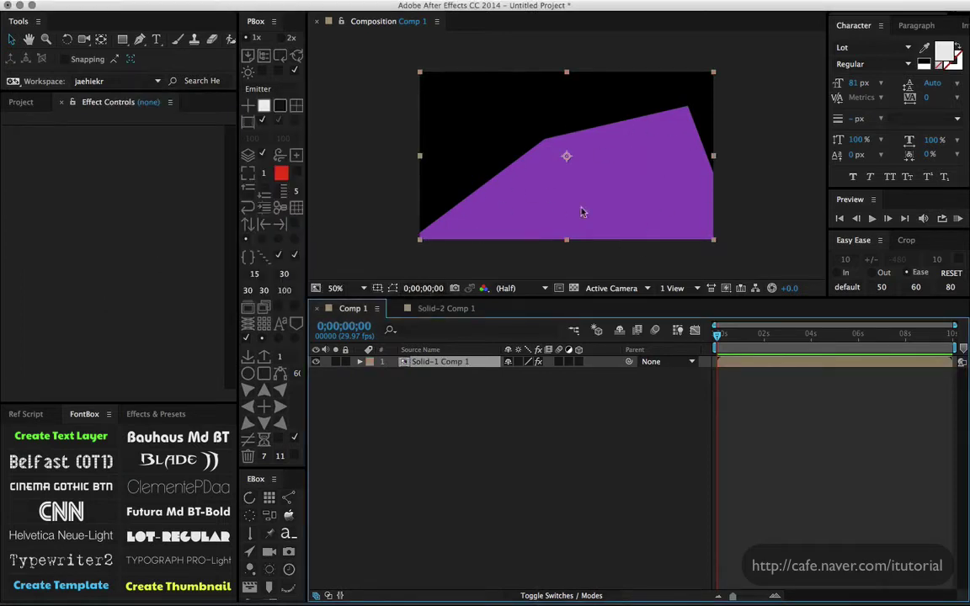
left_click(432, 362)
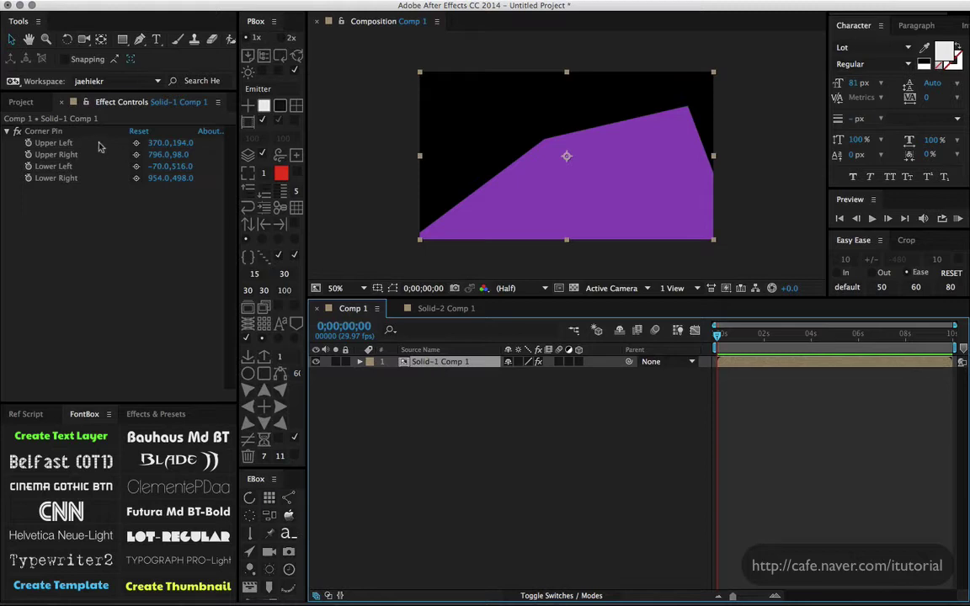
- Inside Solid-1 Comp 1, add a "Write Text" layer in the Lot font, enlarge it and place it near the frame's upper edge
double_click(459, 362)
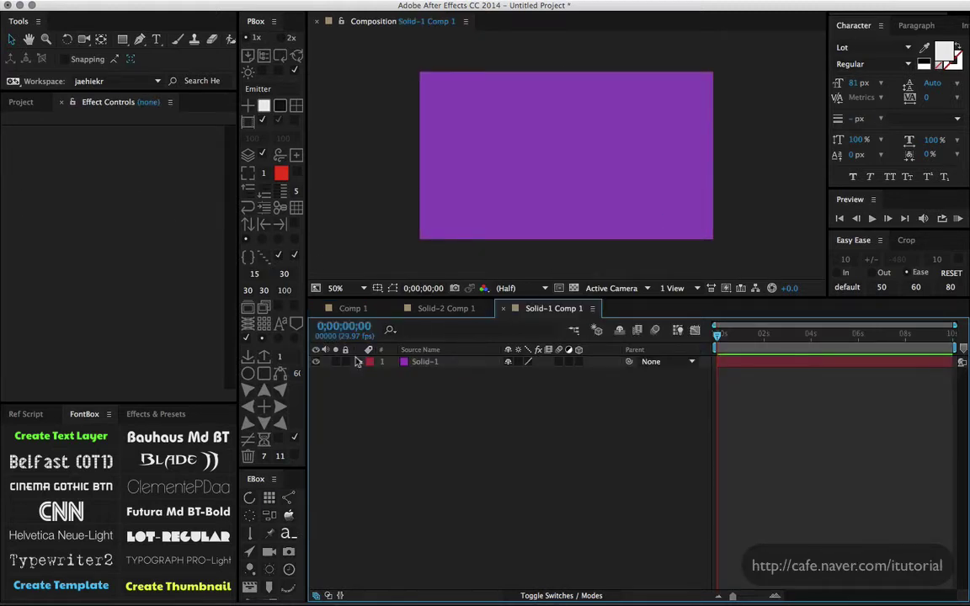
left_click(92, 440)
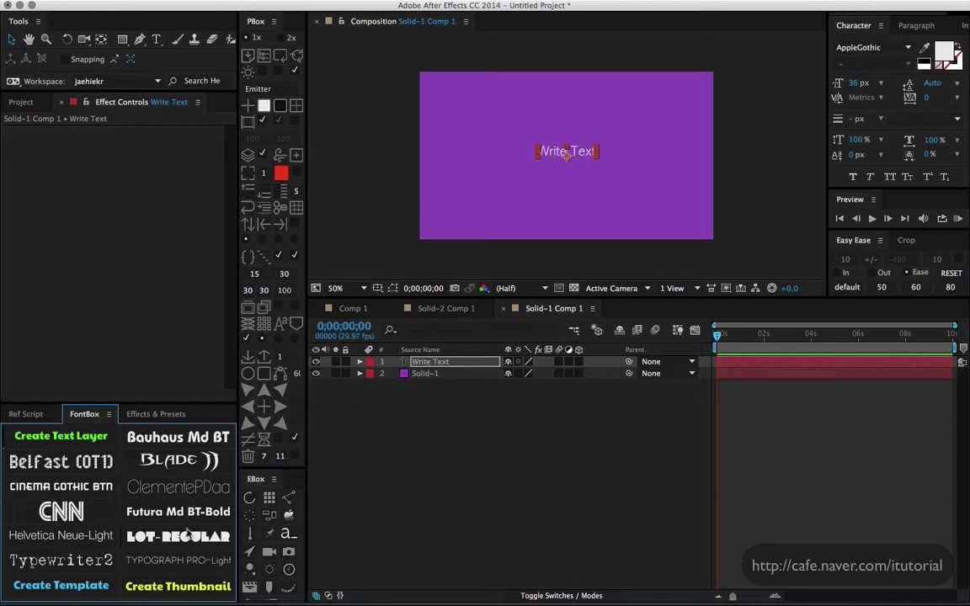
left_click_drag(608, 159, 648, 176)
left_click_drag(548, 150, 541, 104)
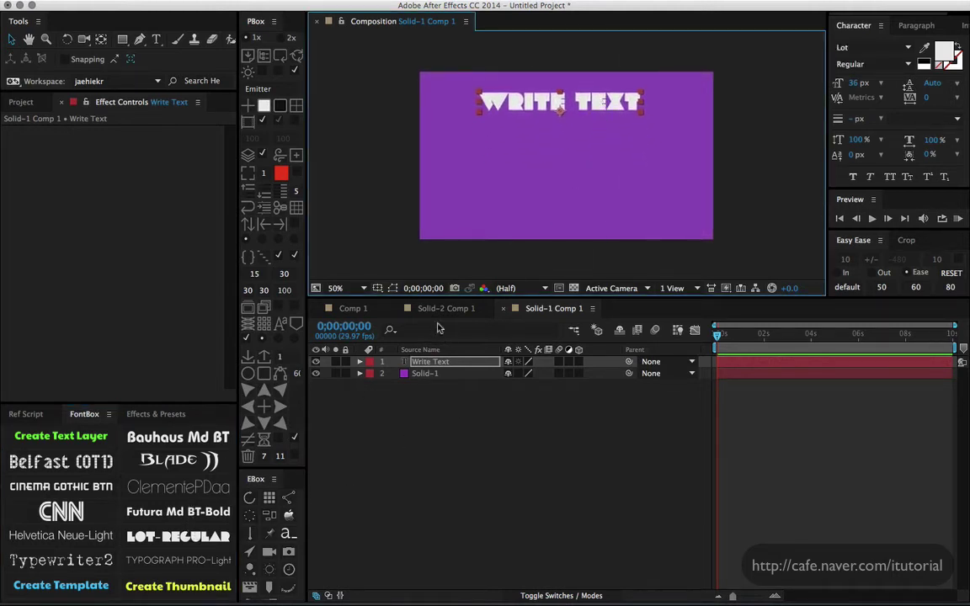
- Delete the Solid-1 Comp 1 layer from Comp 1 and create two 100-pixel square solids at the frame's centre
left_click(369, 309)
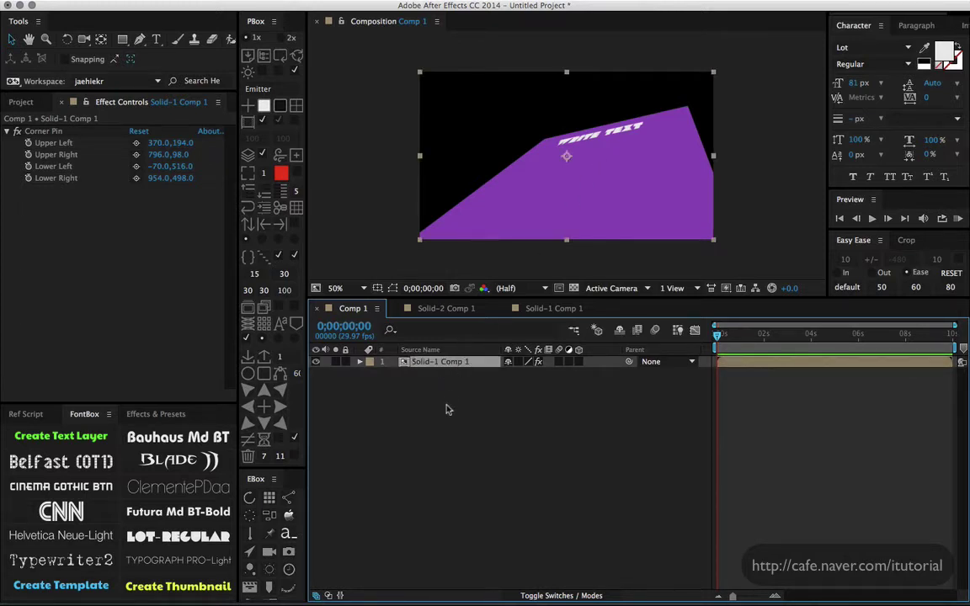
key("Delete")
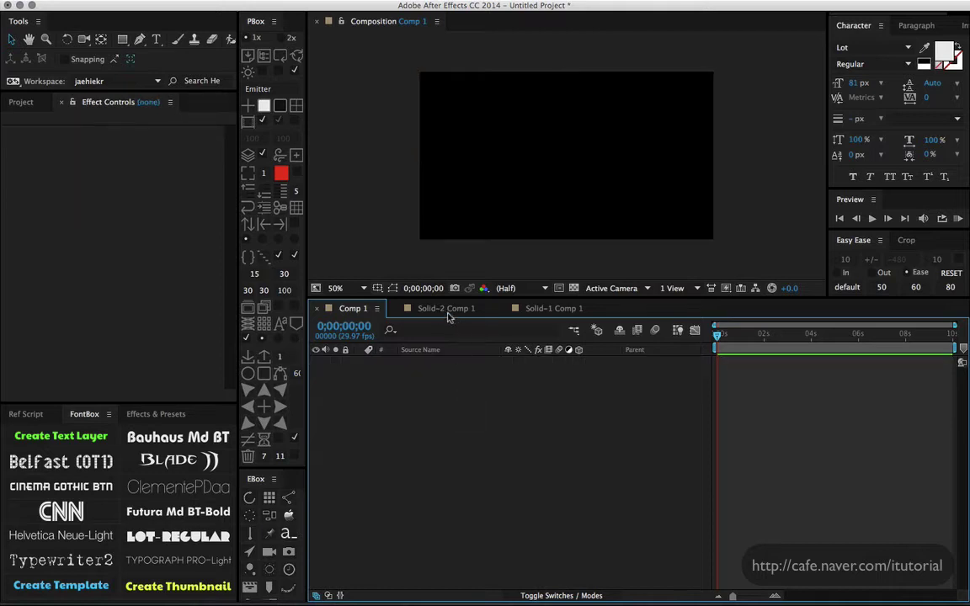
left_click(264, 105)
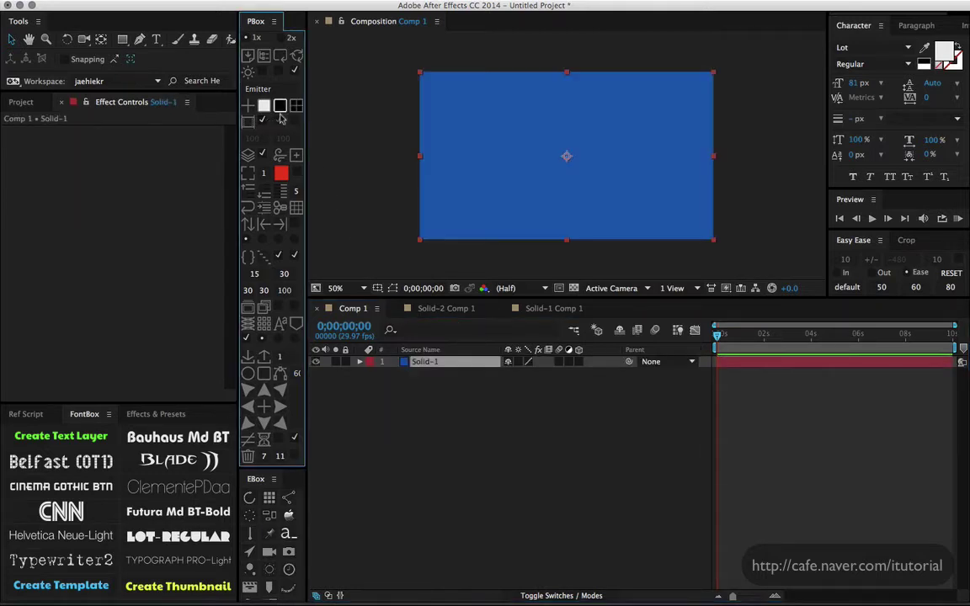
key("Delete")
left_click(263, 121)
left_click(296, 107)
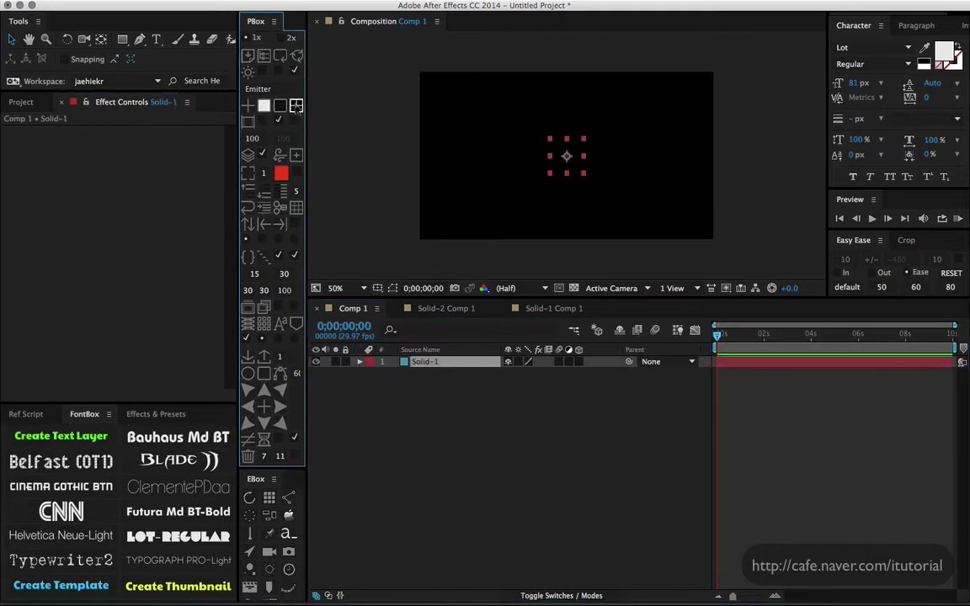
left_click(297, 107)
- Examine which Pre-compose attribute options are available for Solid-1 and Solid-2 together, without creating a pre-comp
left_click_drag(464, 402, 412, 358)
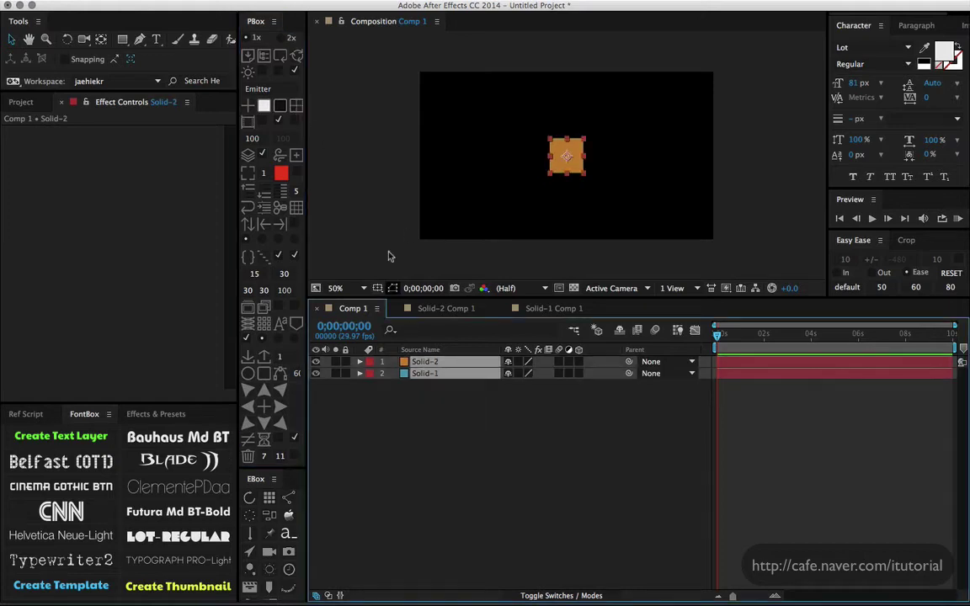
left_click(254, 1)
left_click(273, 464)
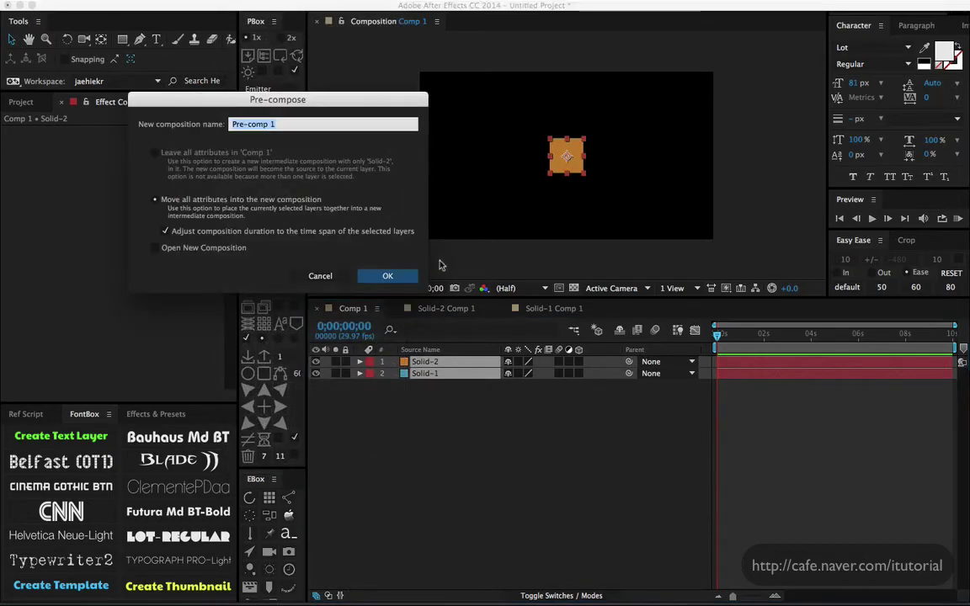
left_click_drag(360, 97, 329, 64)
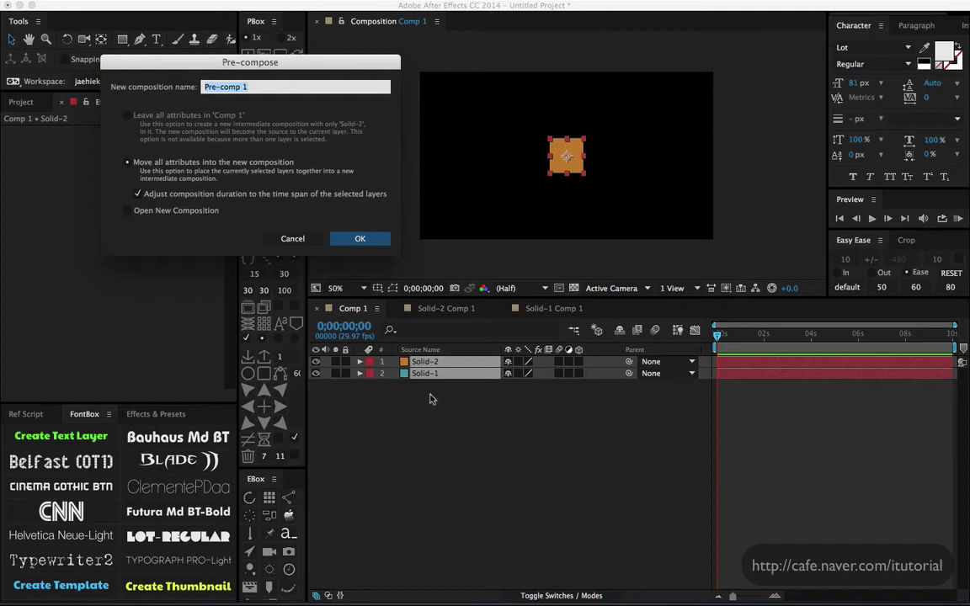
left_click(311, 242)
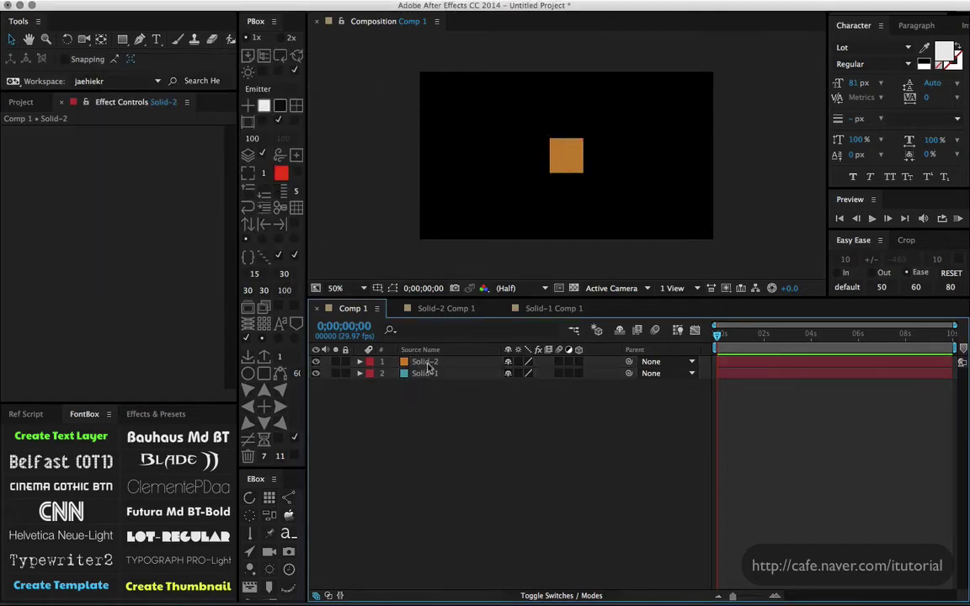
- Examine the Pre-compose options for Solid-2 alone, including moving all attributes into the new composition, without creating a pre-comp
left_click(428, 363)
left_click(278, 2)
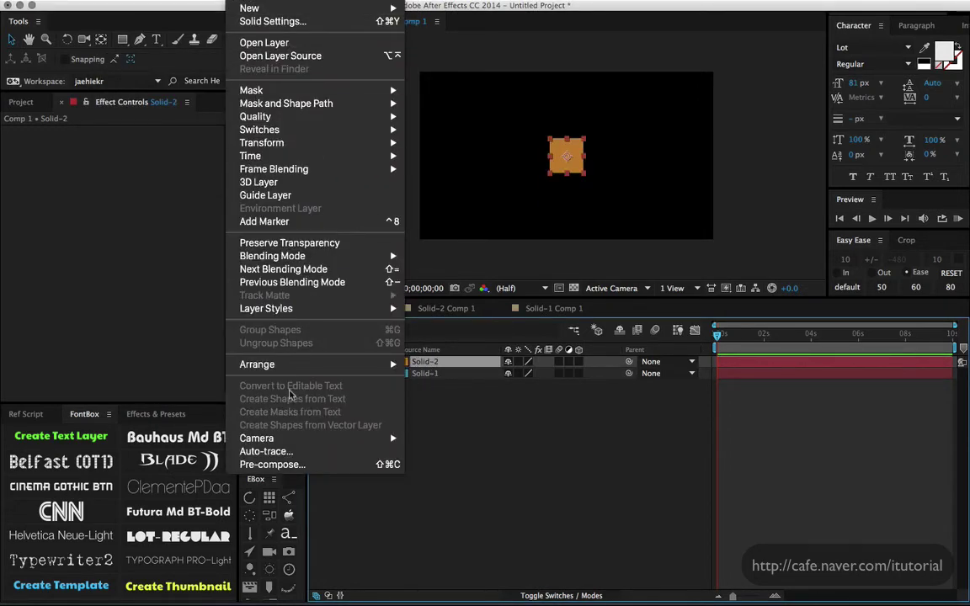
left_click(271, 463)
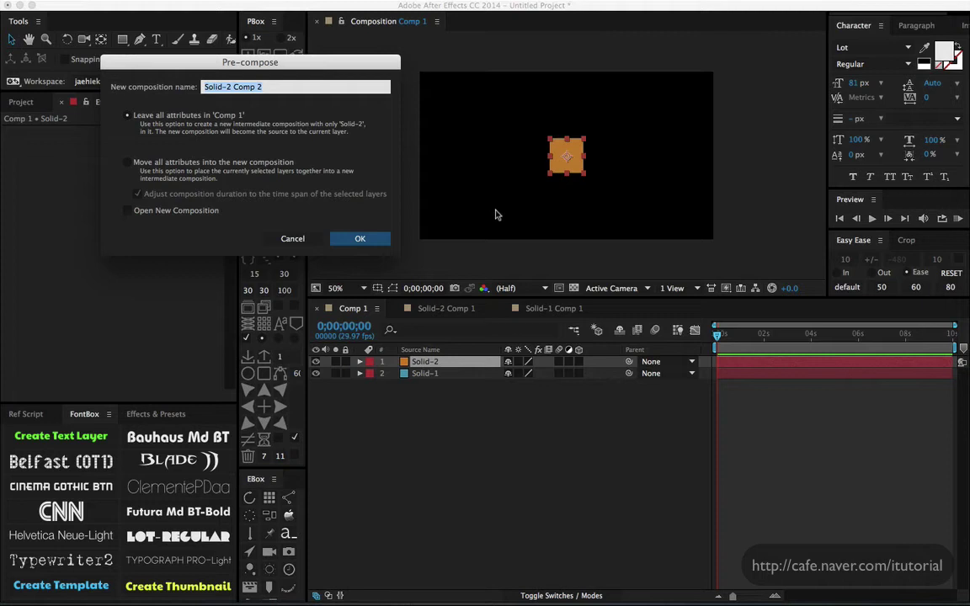
left_click(127, 162)
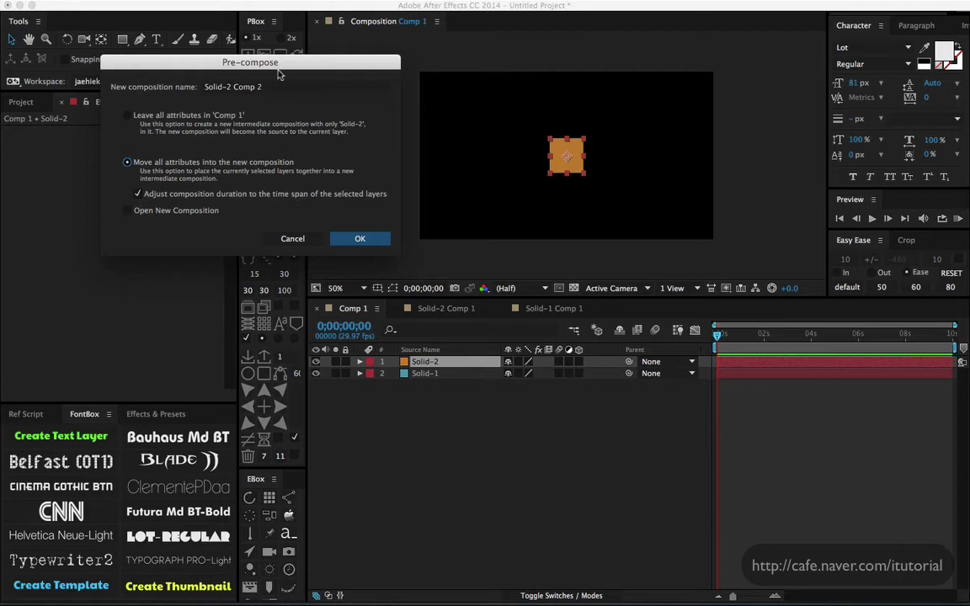
left_click_drag(279, 74, 299, 92)
left_click(313, 256)
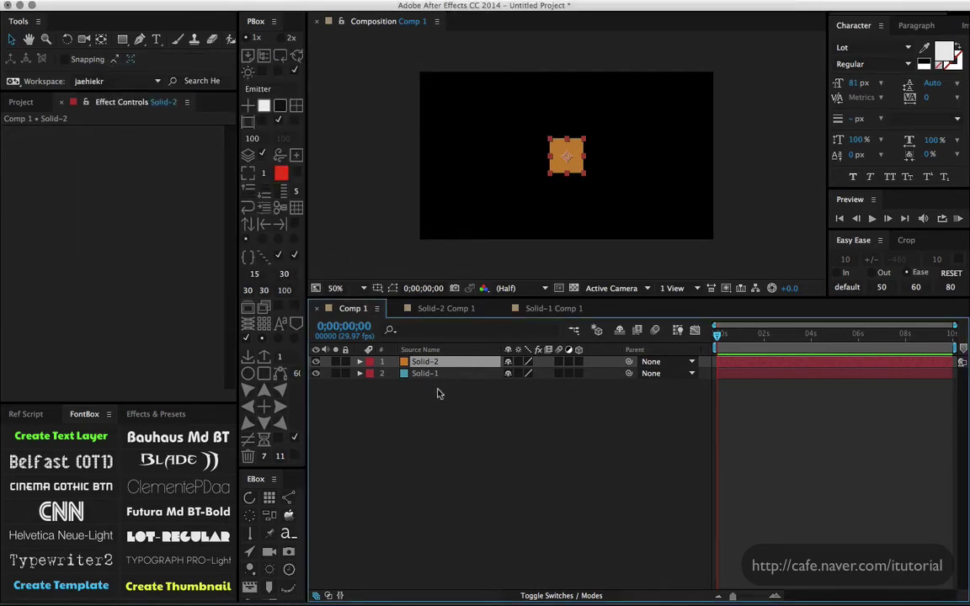
- Trim both solids to run from 0;00;01;17 to 0;00;03;29, and shift Solid-2 slightly later in time
left_click(433, 371, "shift")
left_click(732, 400)
left_click_drag(738, 335, 749, 349)
left_click_drag(483, 393, 483, 365)
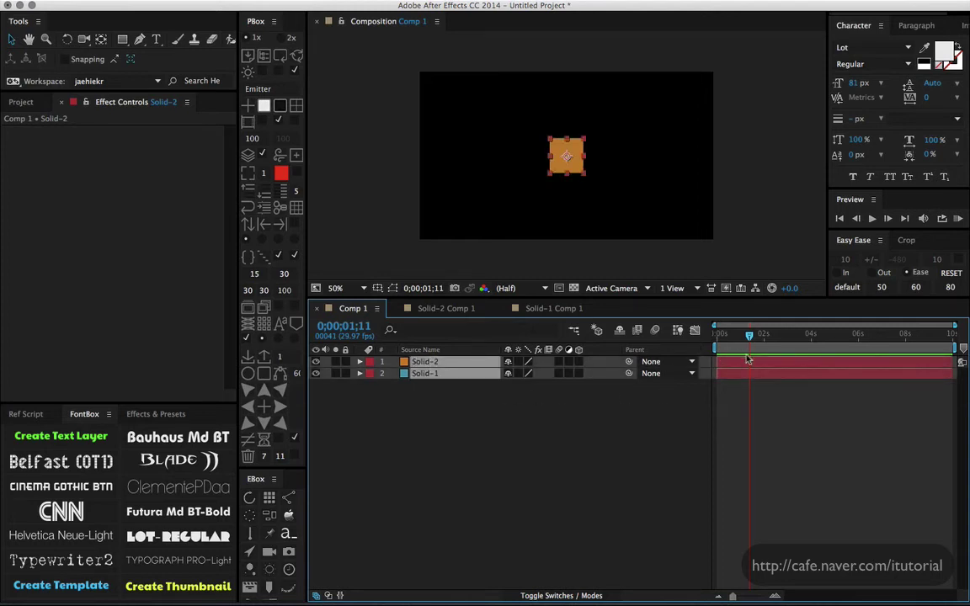
left_click_drag(749, 335, 754, 335)
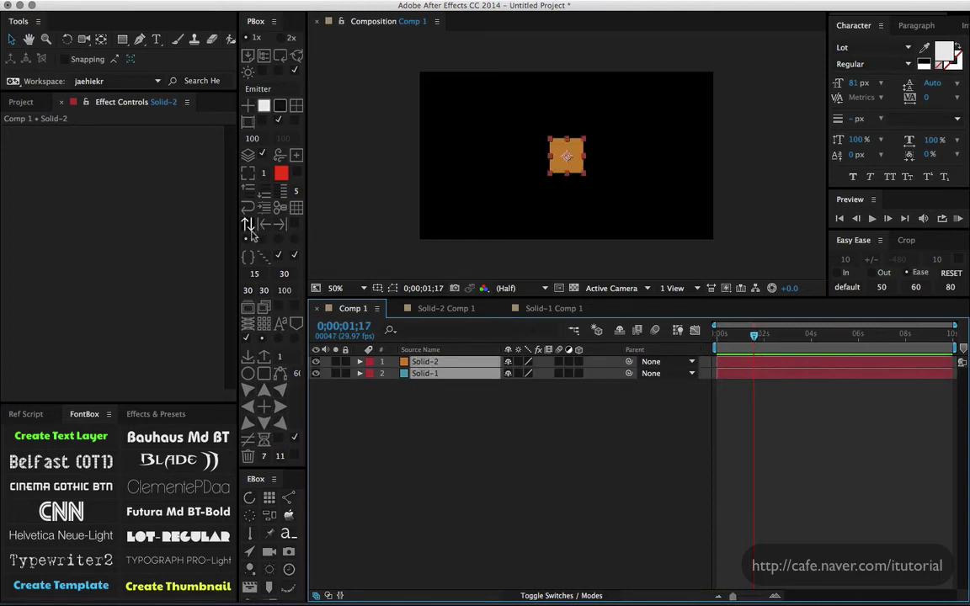
left_click(264, 224)
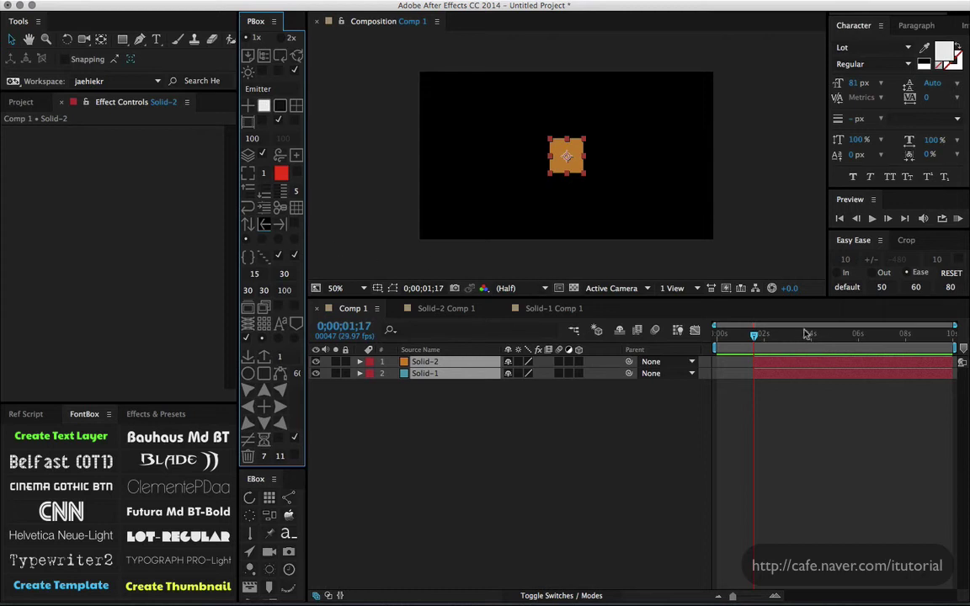
left_click(807, 335)
left_click(280, 224)
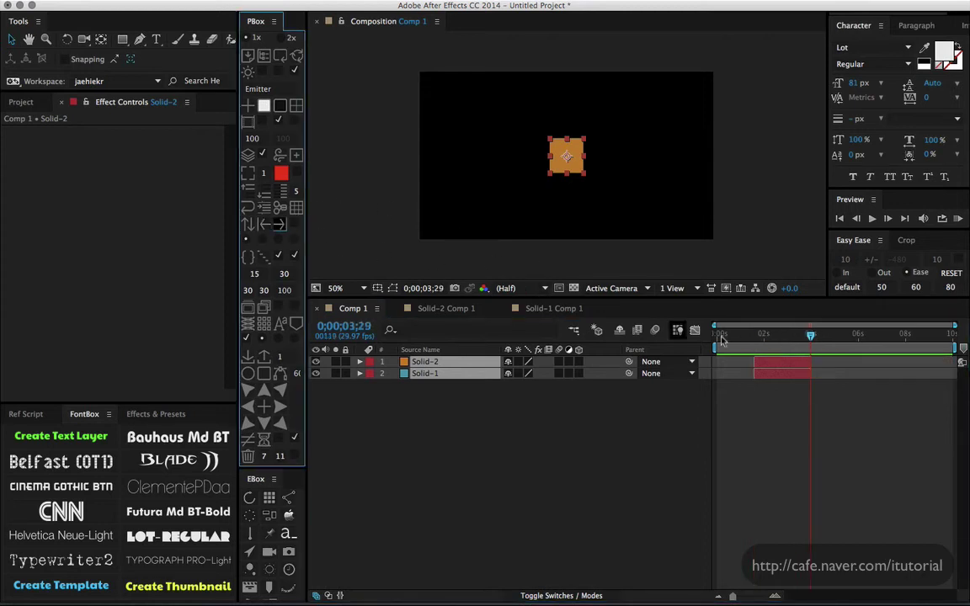
left_click_drag(779, 363, 799, 362)
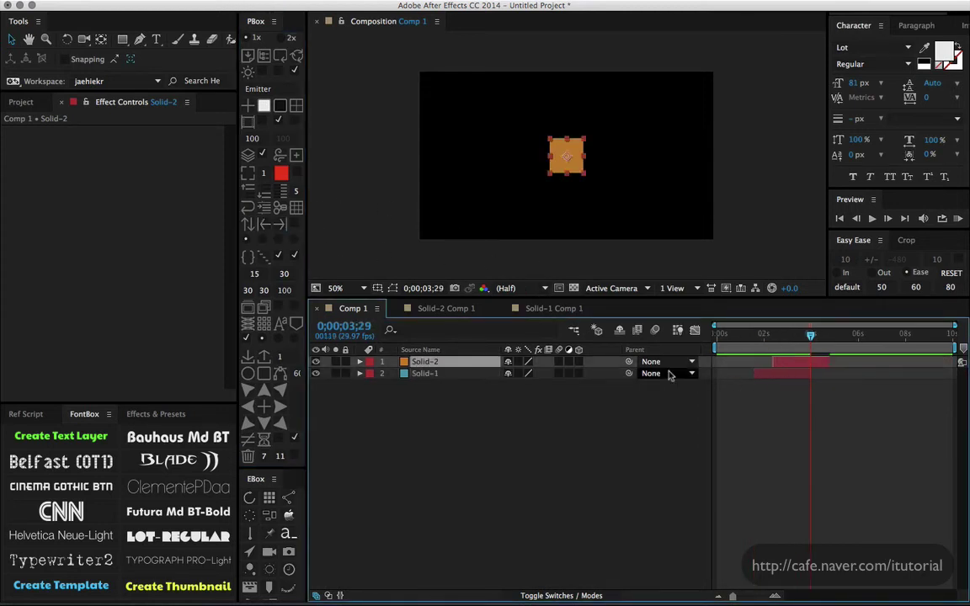
- Pre-compose both solids as Pre-comp 1 without adjusting duration to their time span, check the layer's length, and undo it
left_click(433, 374, "shift")
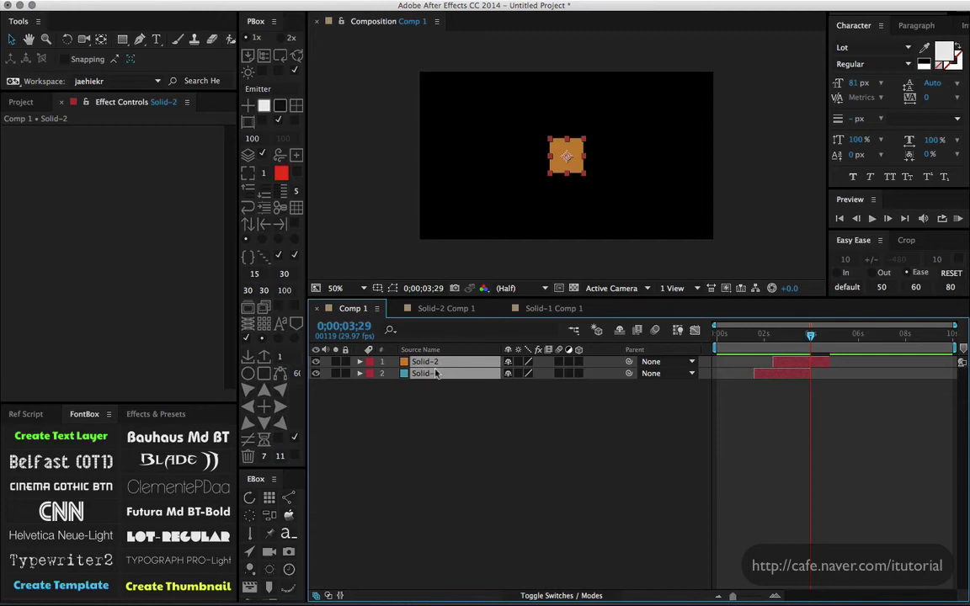
left_click(250, 3)
left_click(290, 422)
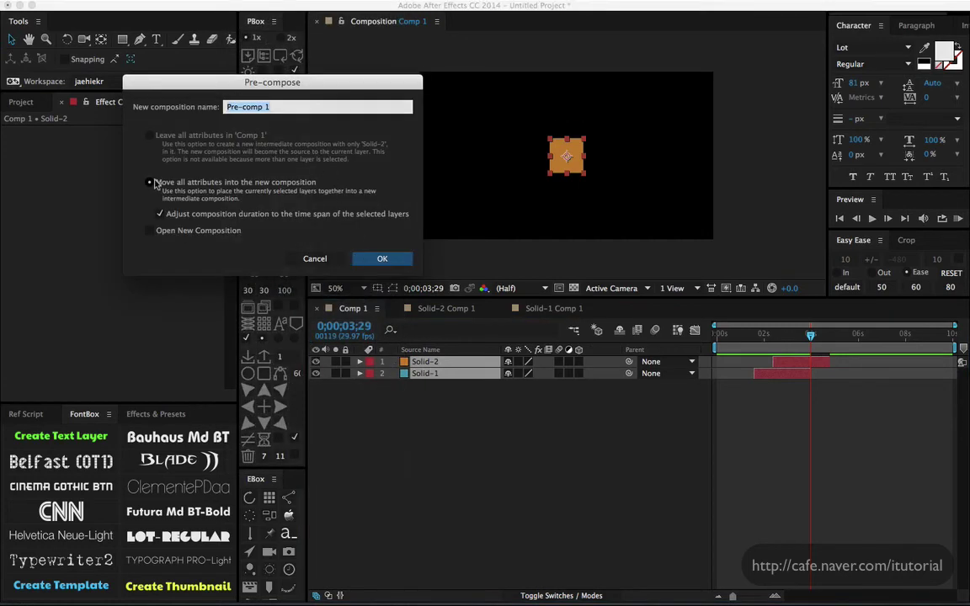
left_click(163, 213)
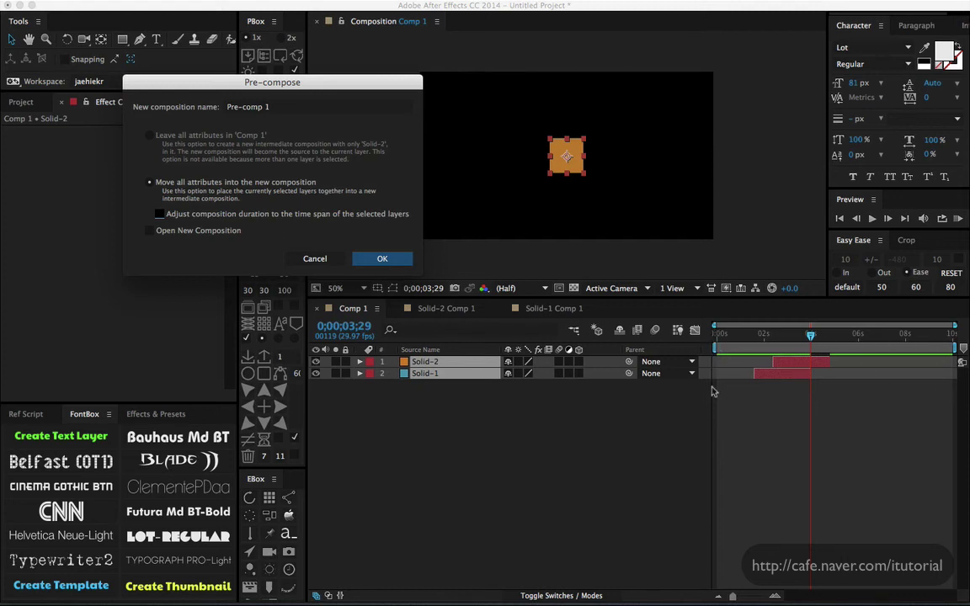
left_click(369, 245)
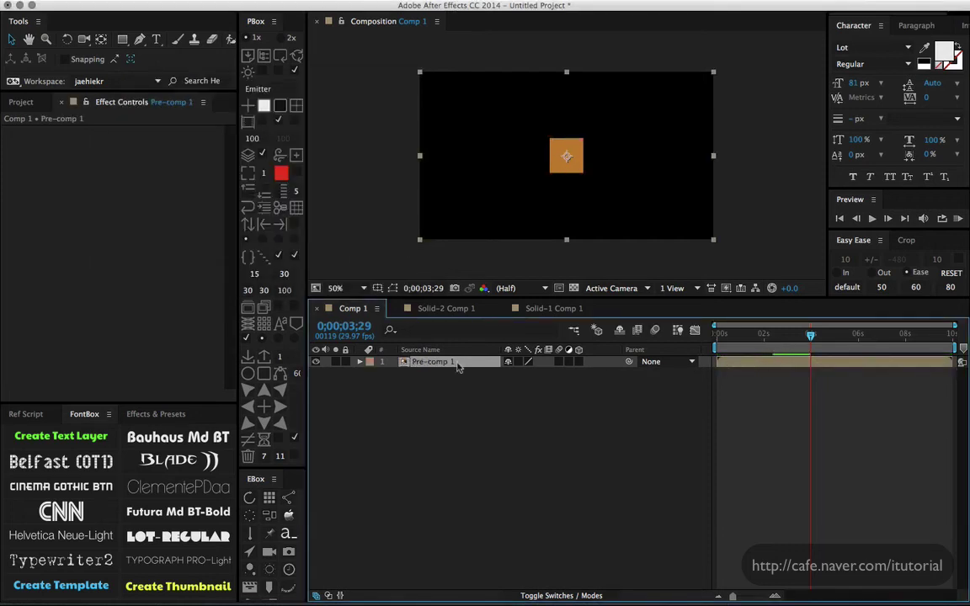
left_click_drag(765, 336, 801, 345)
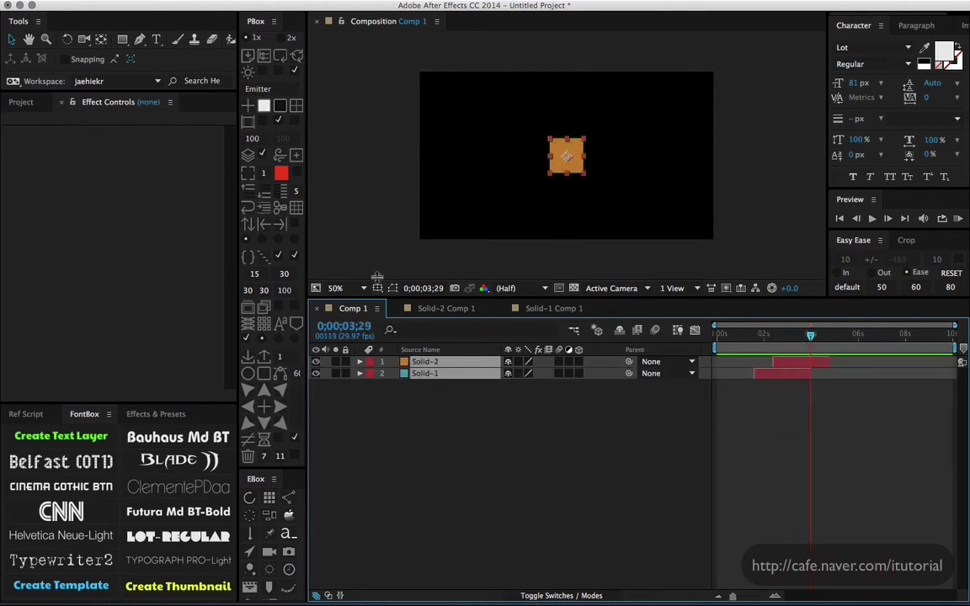
- Pre-compose both solids as Pre-comp 1 with duration adjusted to the selected layers' time span, check its length, and undo it
left_click(230, 2)
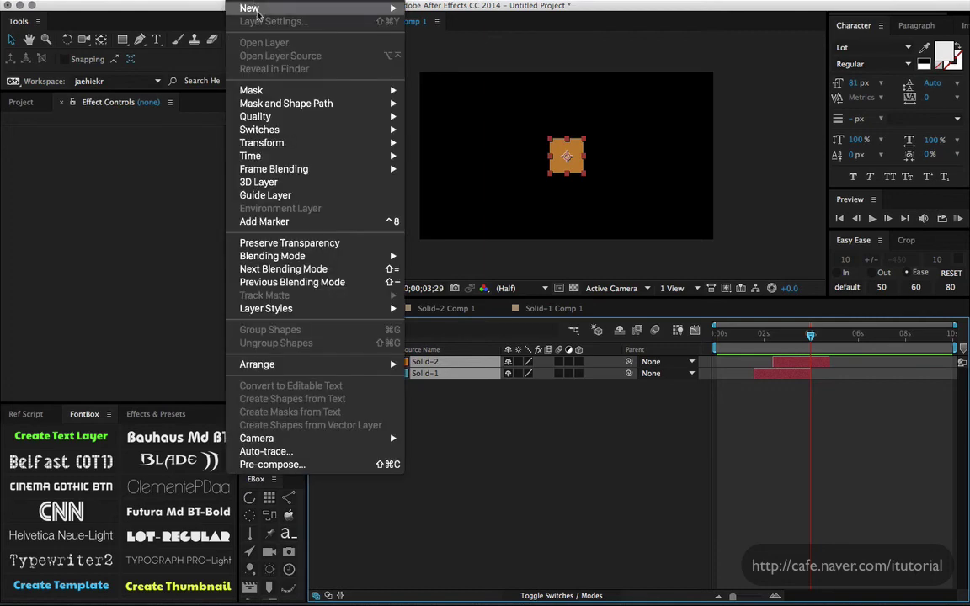
left_click(316, 463)
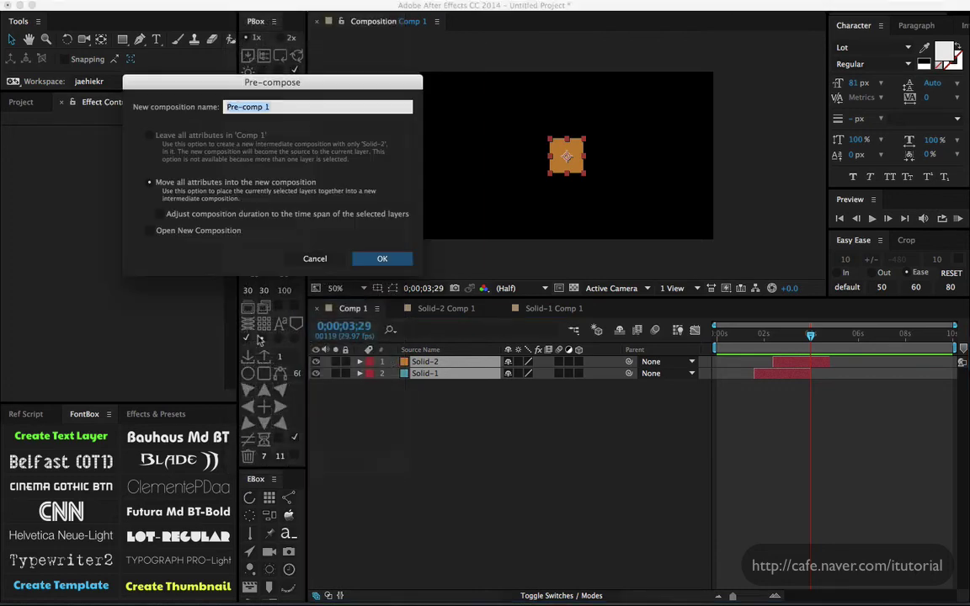
left_click(160, 215)
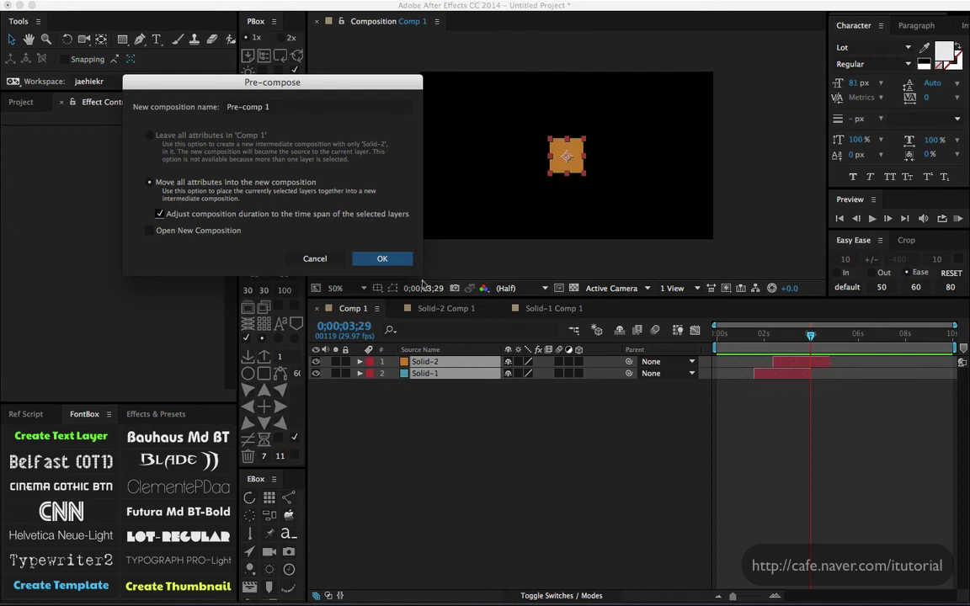
left_click(386, 259)
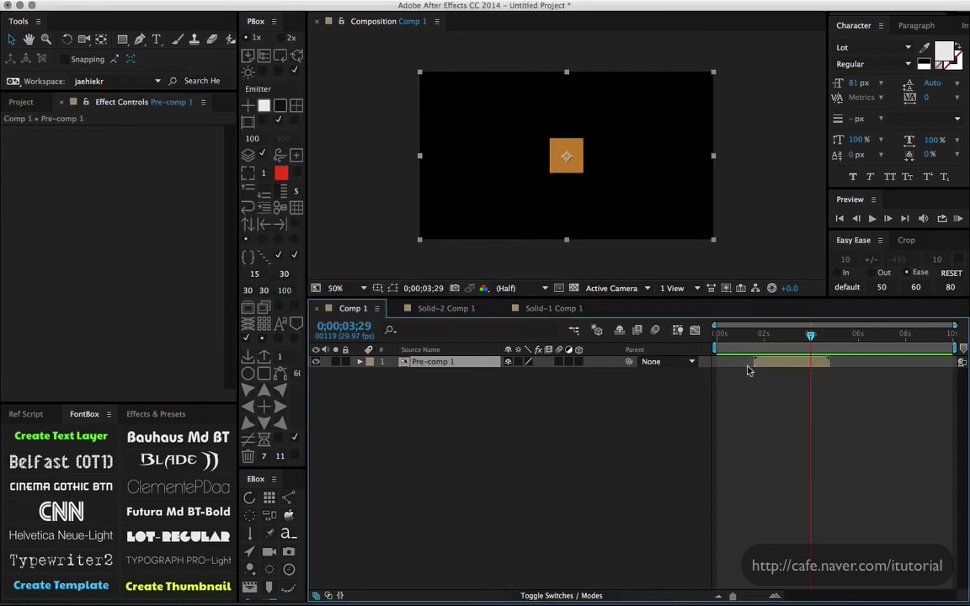
mouse_move(812, 336)
left_mouse_down()
mouse_move(743, 333)
mouse_move(835, 340)
mouse_move(797, 337)
left_mouse_up()
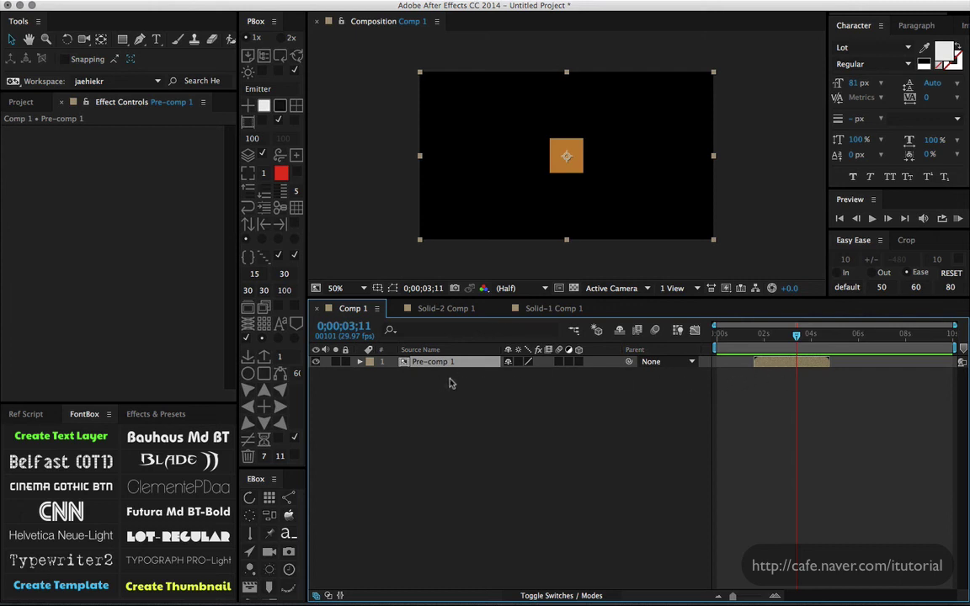
key("super+z")
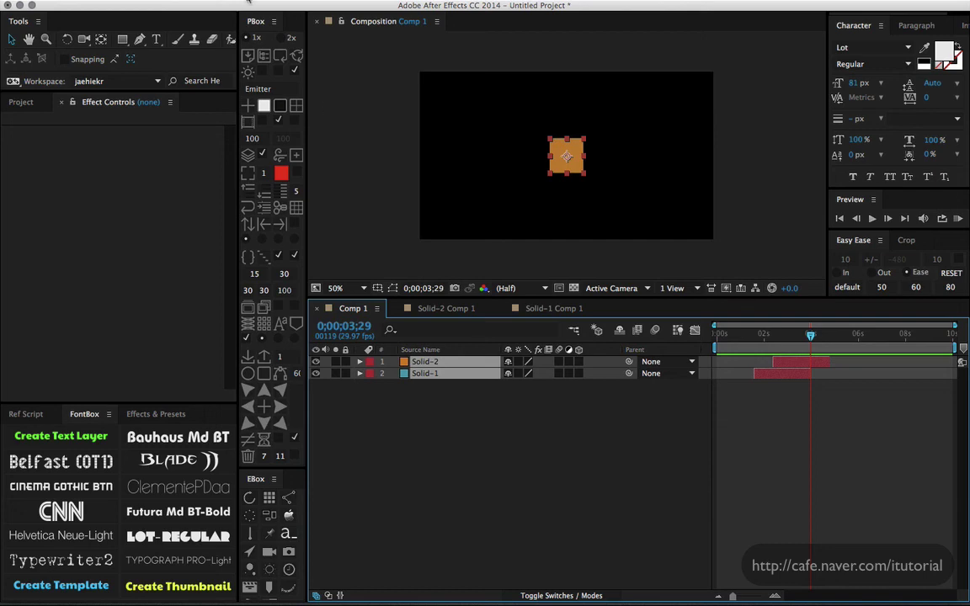
- Open the Pre-compose options for Solid-1 and Solid-2 again
left_click(247, 2)
left_click(269, 461)
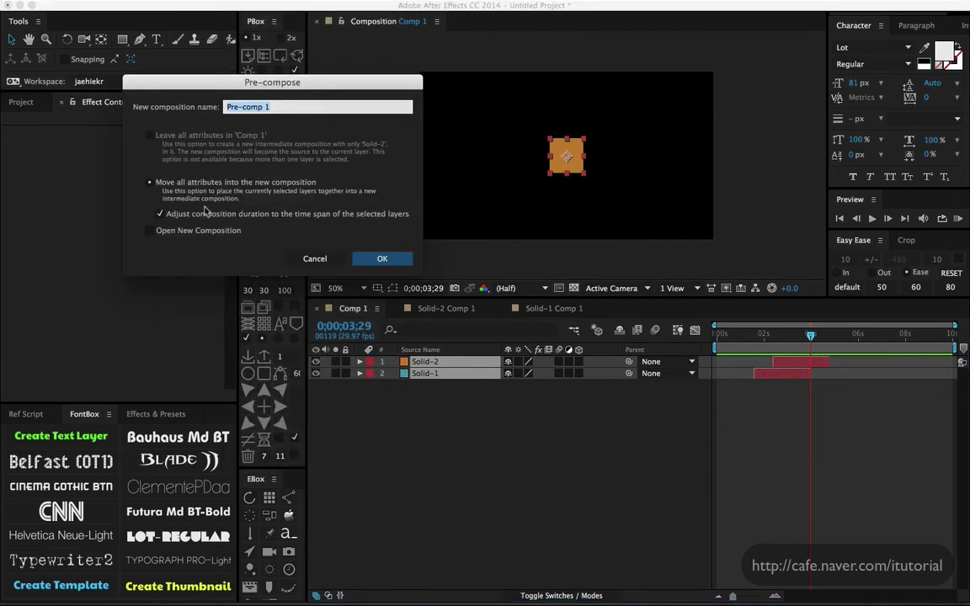